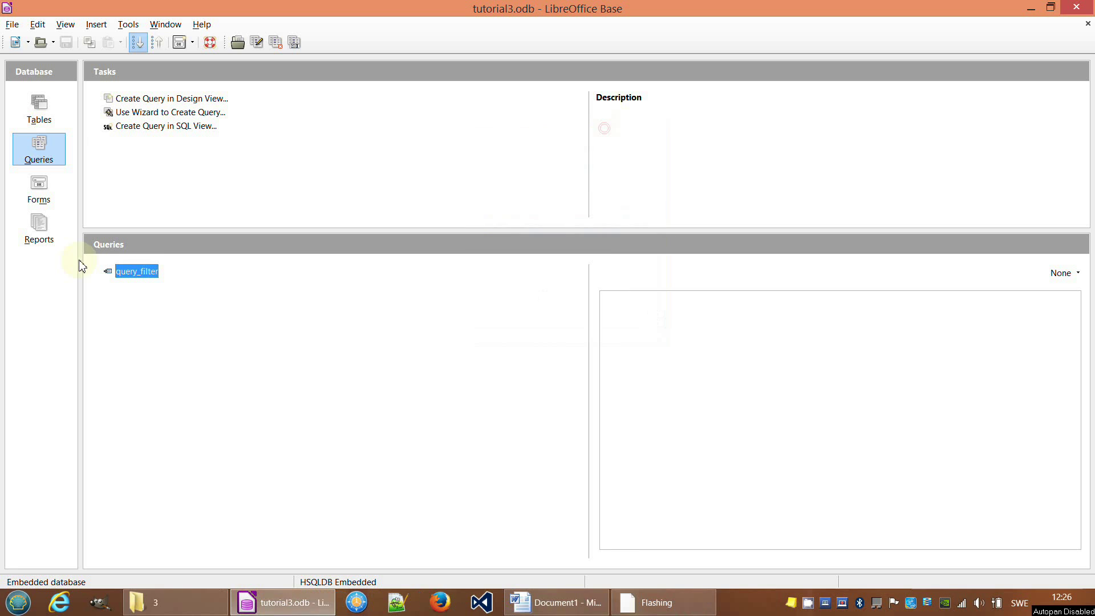
Start a new Design View query with the saved query_filter query as its source.
click(171, 98)
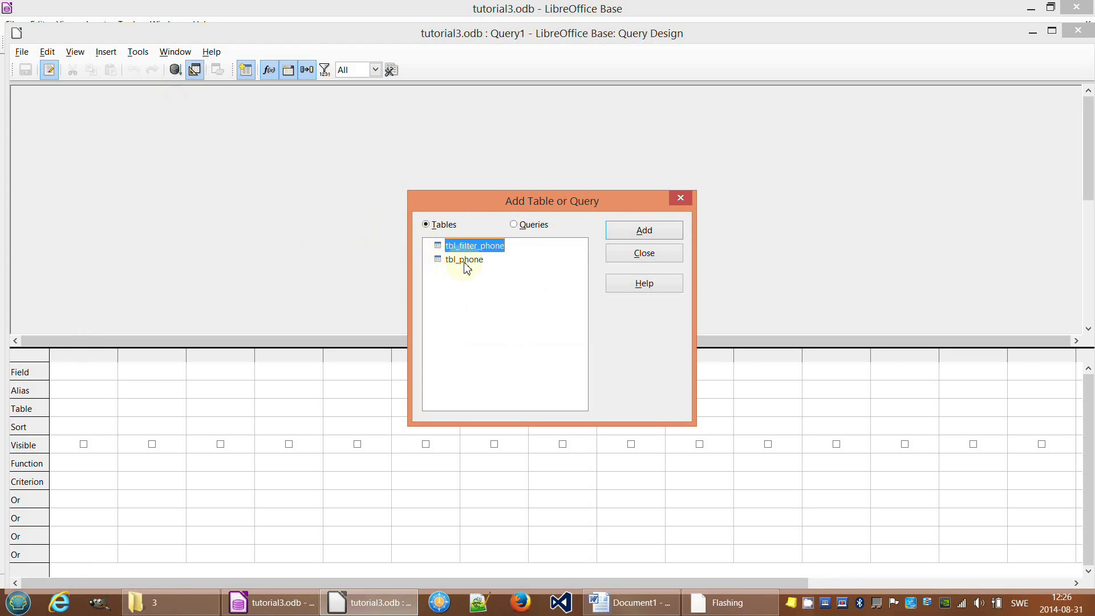
click(515, 225)
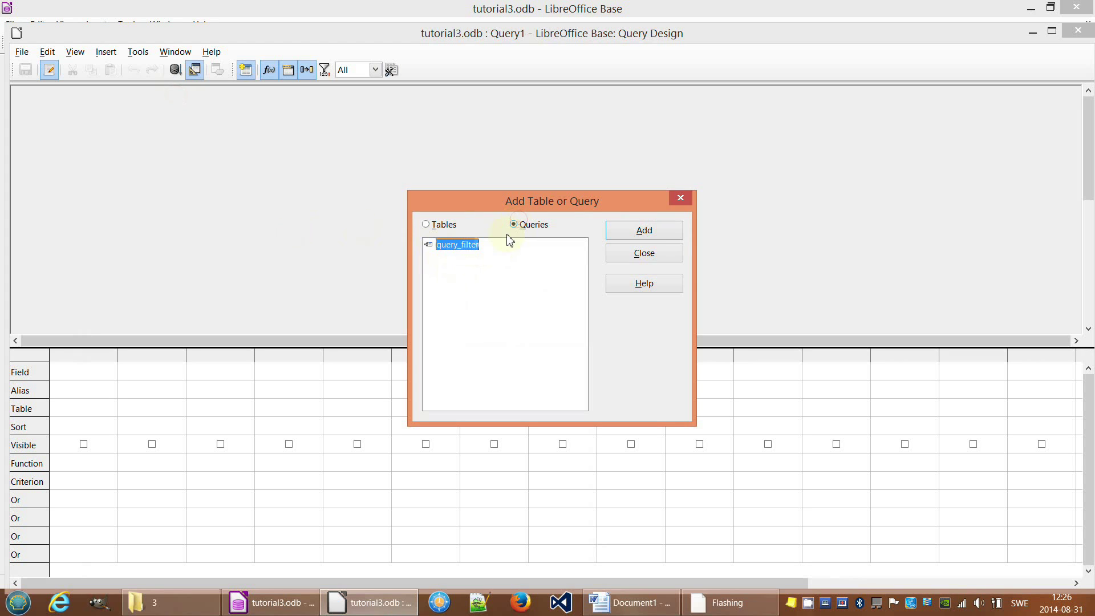
double_click(456, 245)
click(630, 252)
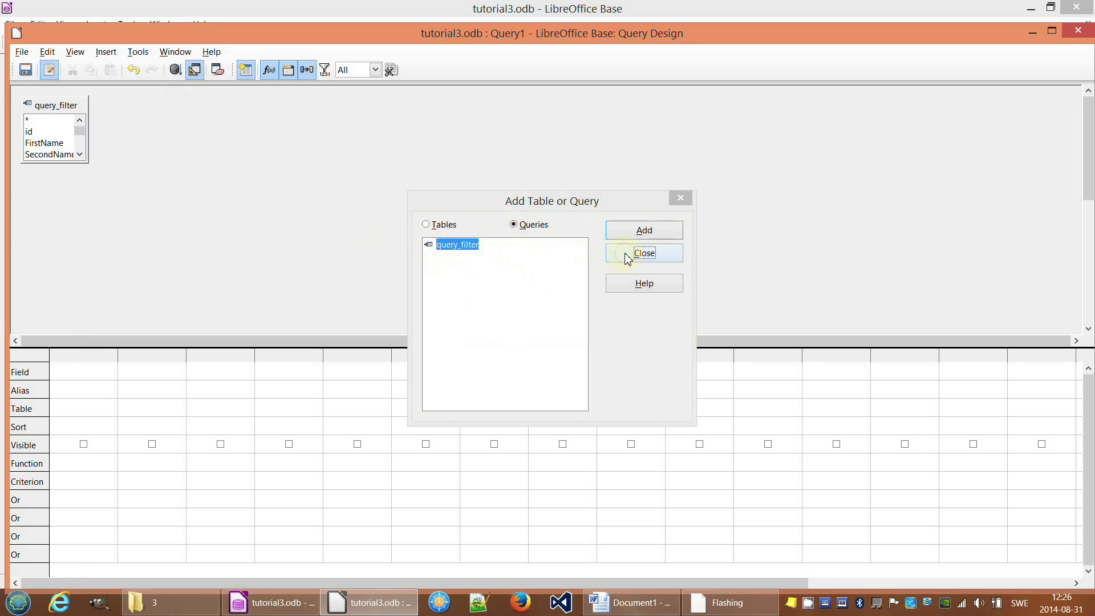
drag(54, 164, 52, 279)
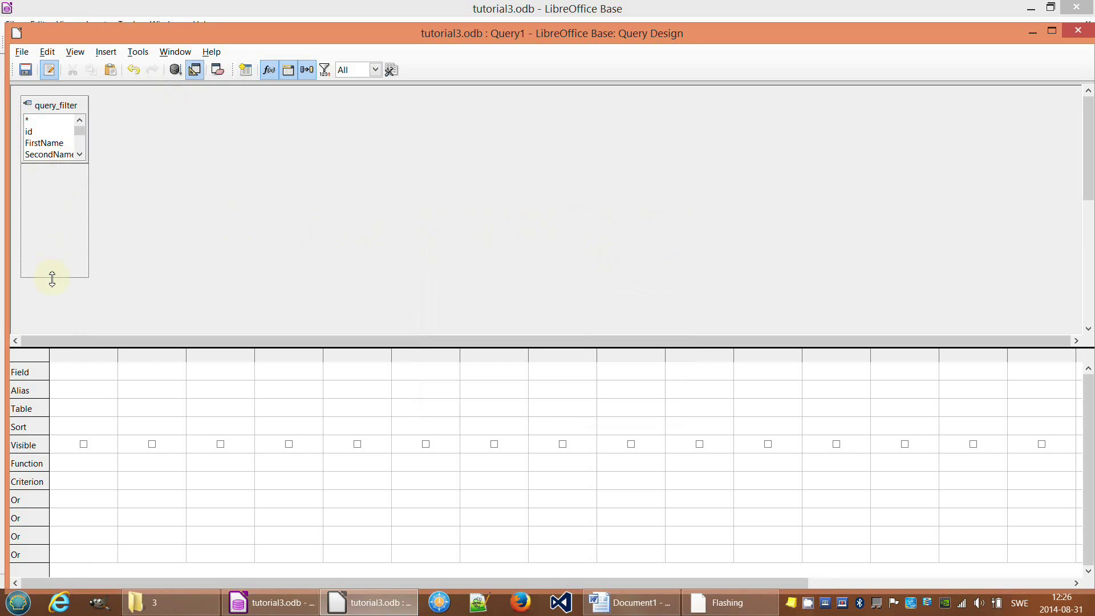
Add the id, FirstName, SecondName, Age, Phone, City and Remarks fields to the query.
double_click(31, 131)
double_click(57, 143)
double_click(60, 153)
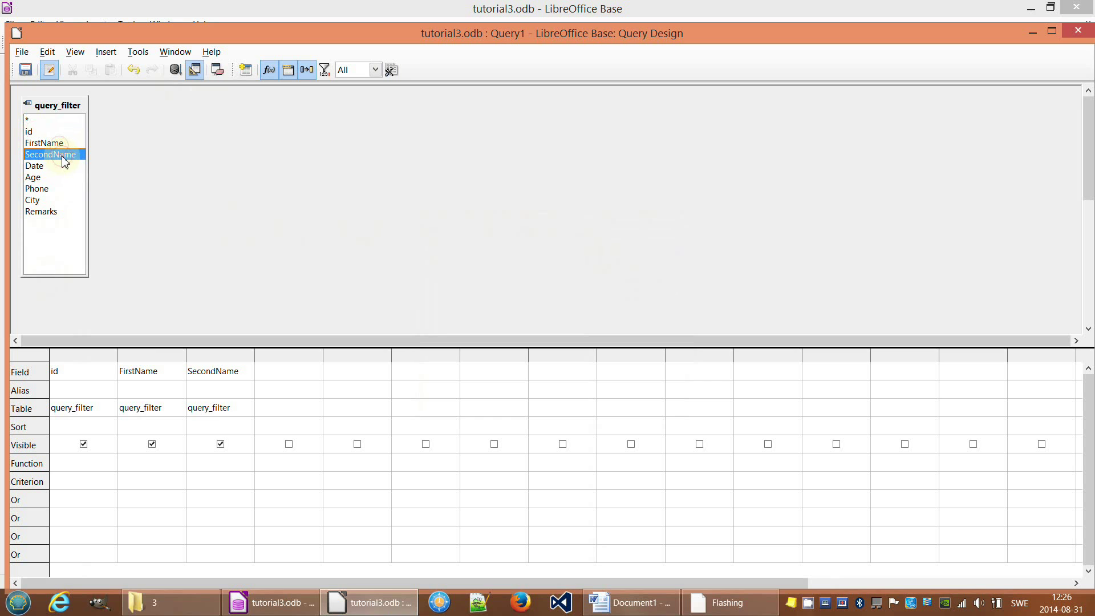
click(43, 178)
double_click(43, 179)
double_click(48, 191)
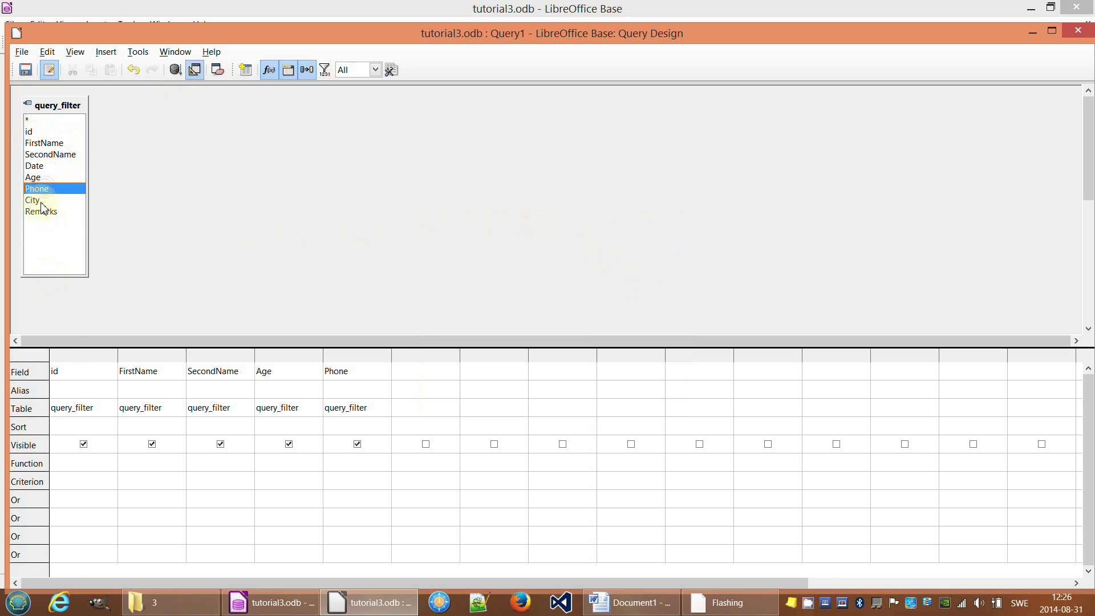
double_click(46, 200)
click(50, 218)
double_click(50, 219)
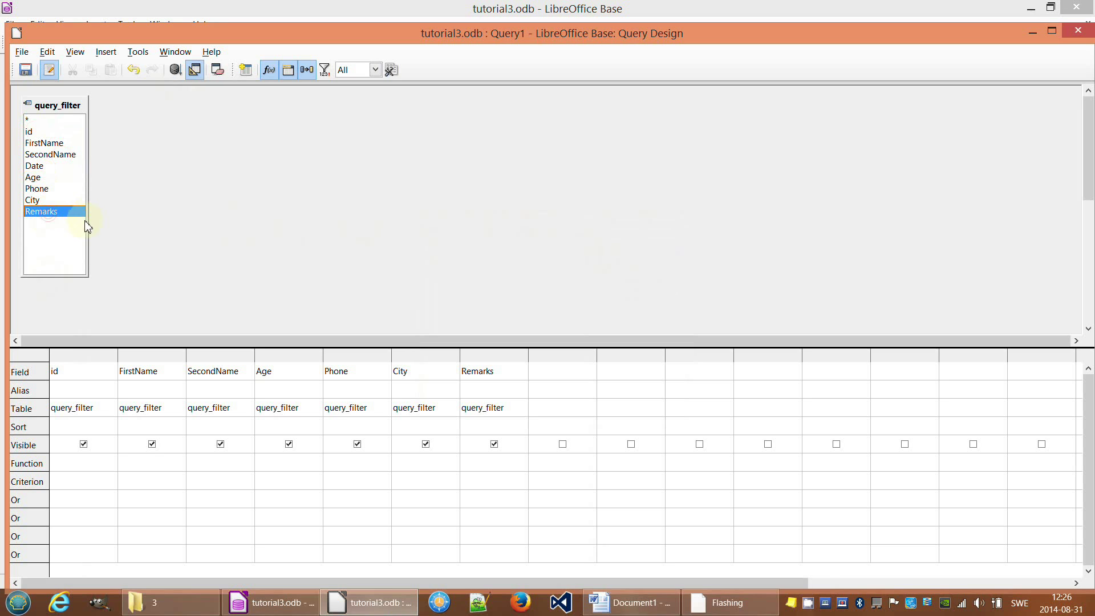
Run the query to preview its 11 results, then save it as Query1.
click(173, 72)
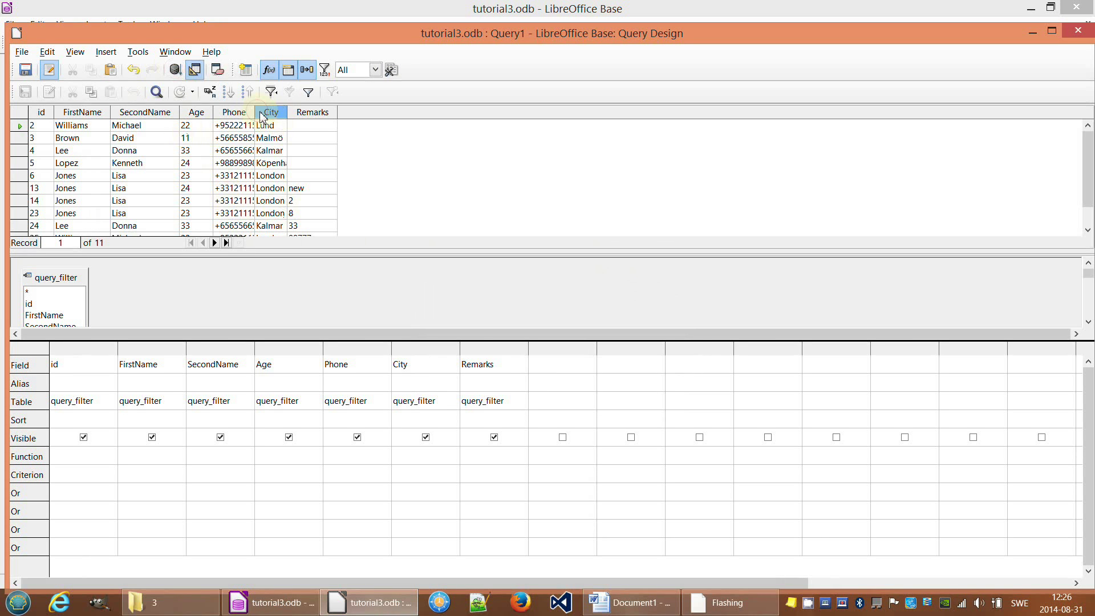
drag(258, 112, 287, 112)
click(33, 74)
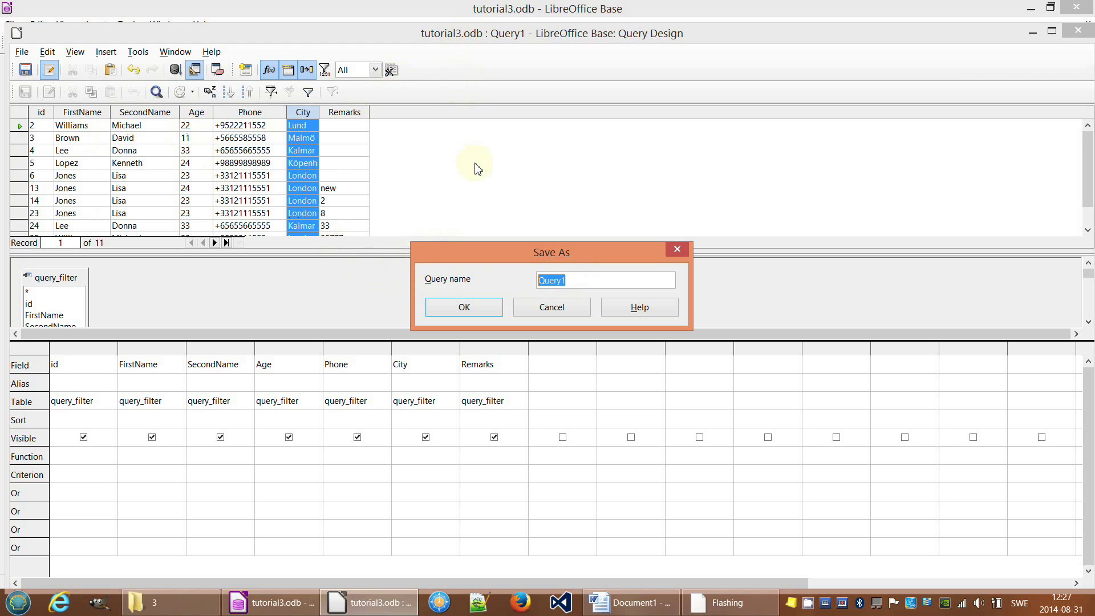
click(459, 300)
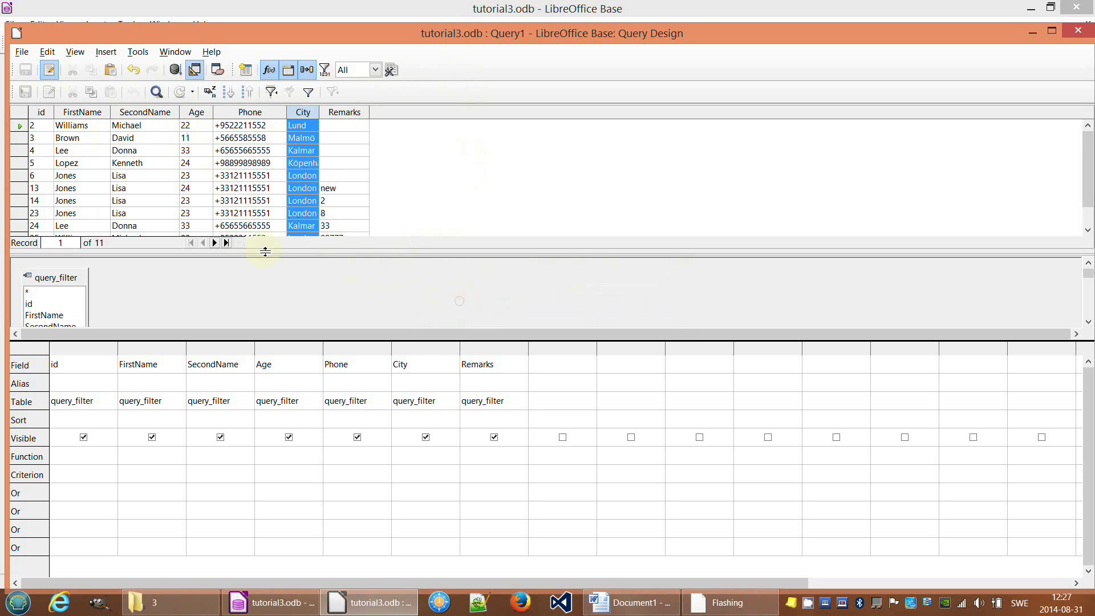
Close the query design and rename Query1 to query_filter_withoutDate.
click(1078, 31)
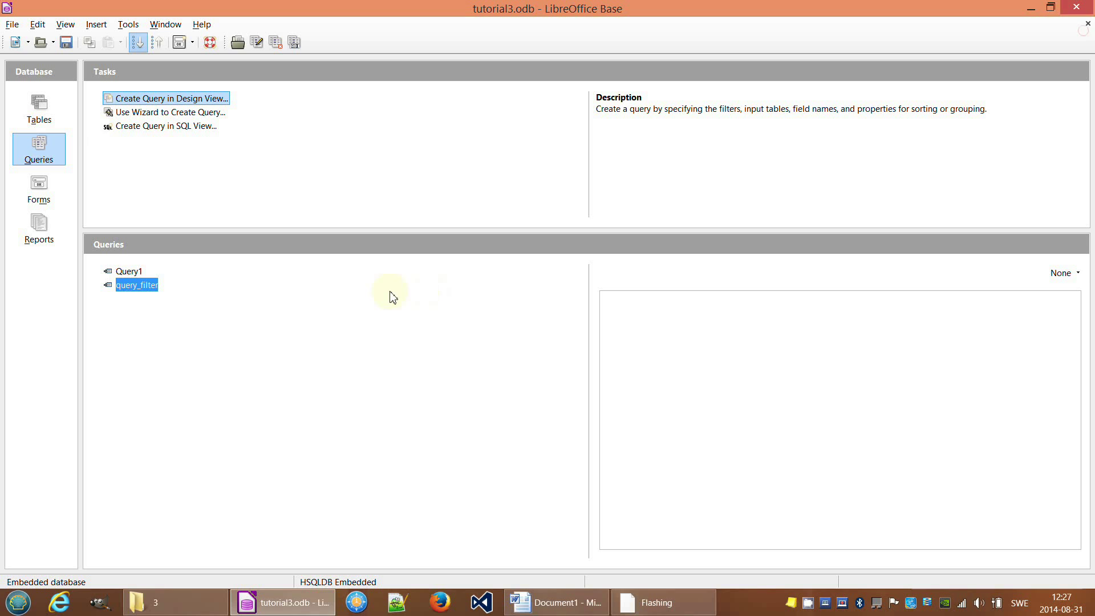
right_click(135, 269)
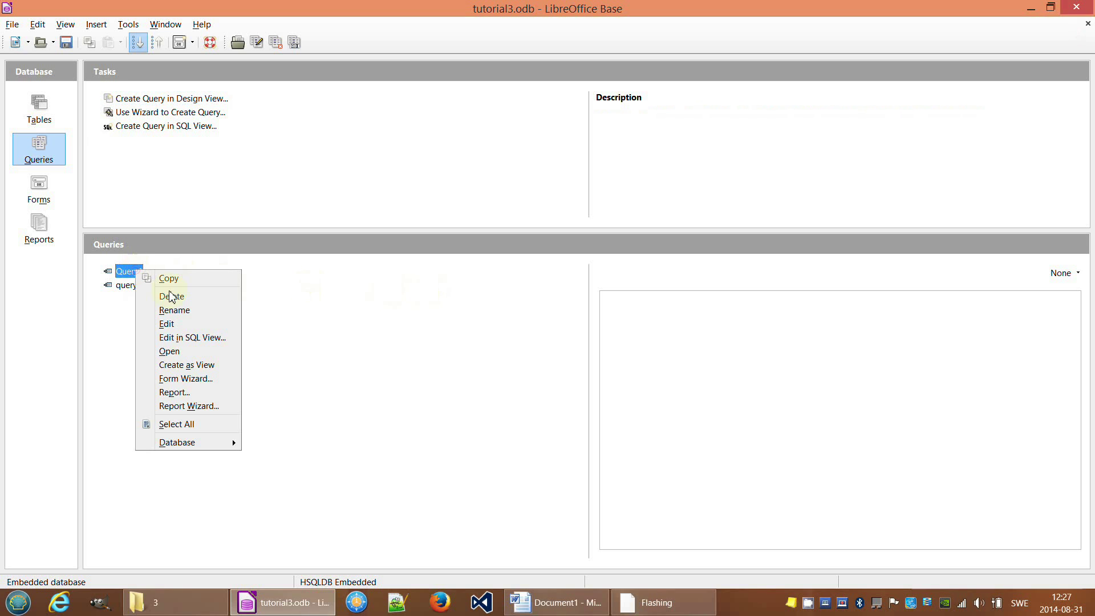
click(187, 308)
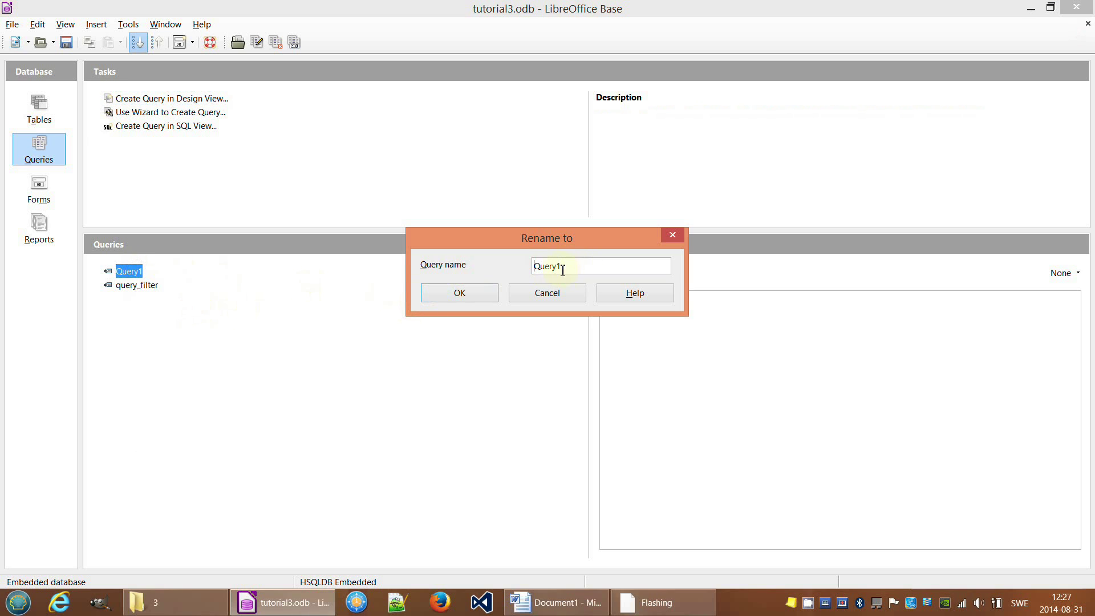
drag(547, 270, 544, 270)
double_click(543, 267)
text(query1)
click(450, 297)
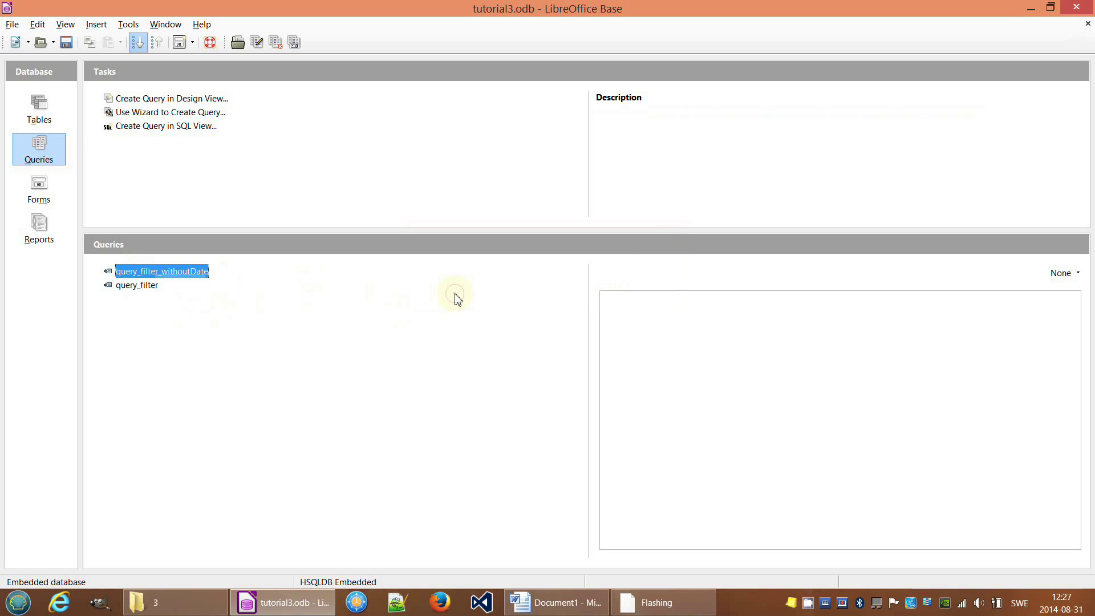
Open the frm_Search form for editing from the Forms list.
click(38, 188)
click(134, 272)
right_click(148, 279)
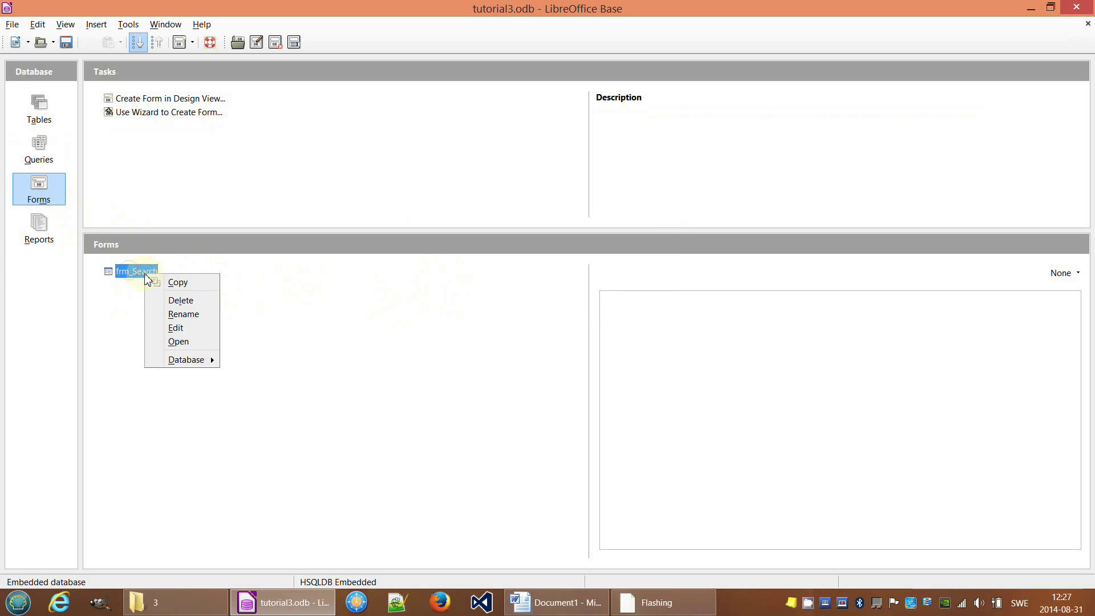
click(185, 330)
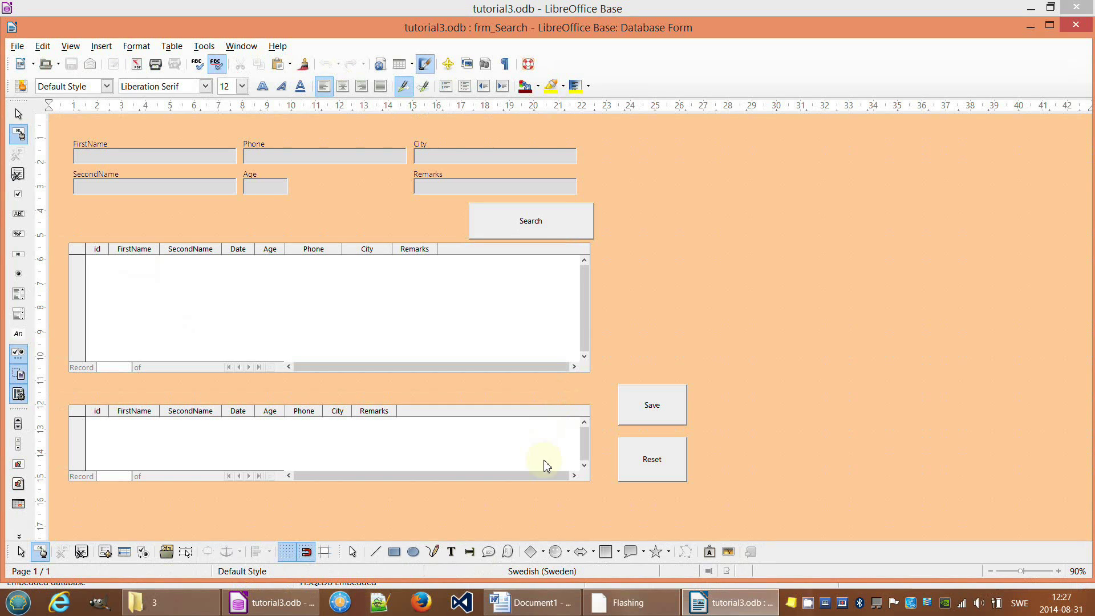
Set SubForm's content to query_filter_withoutDate via the Form Navigator, then save frm_Search.
click(105, 552)
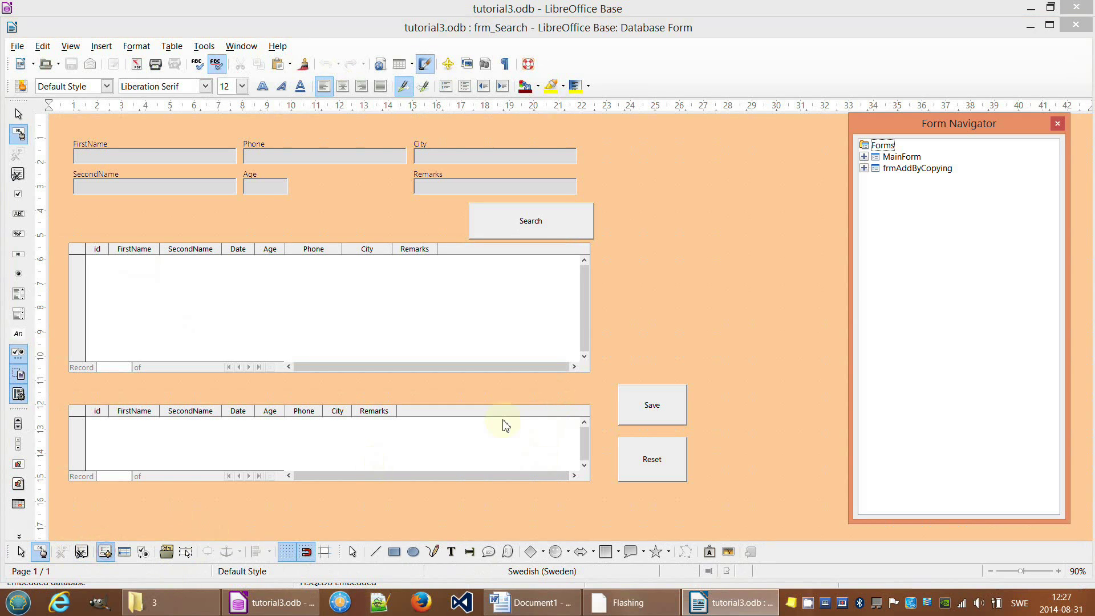
click(864, 168)
click(864, 157)
click(551, 278)
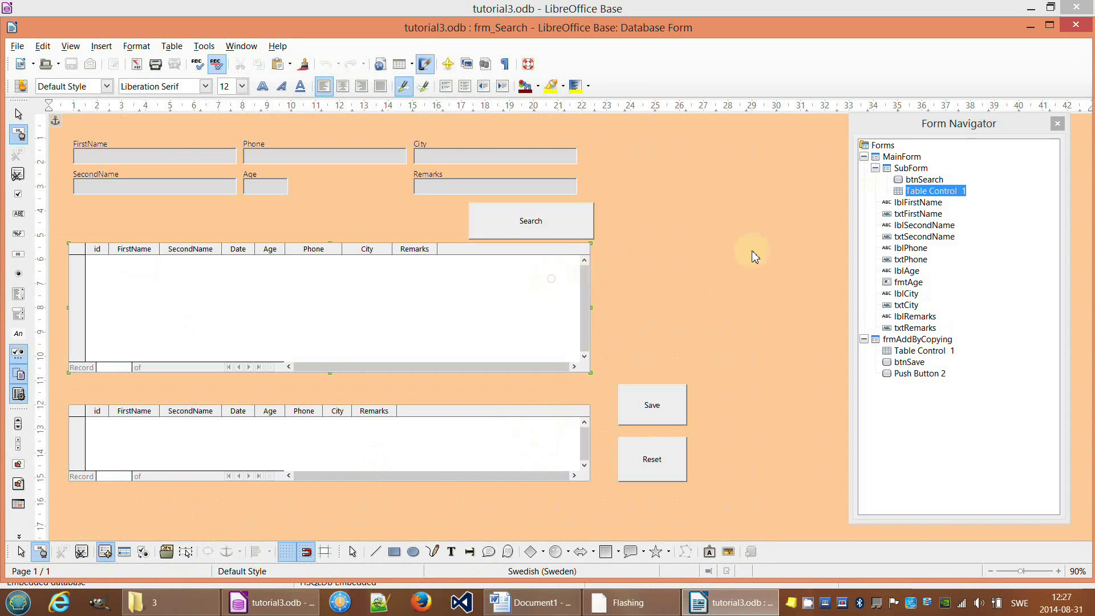
click(911, 168)
right_click(911, 169)
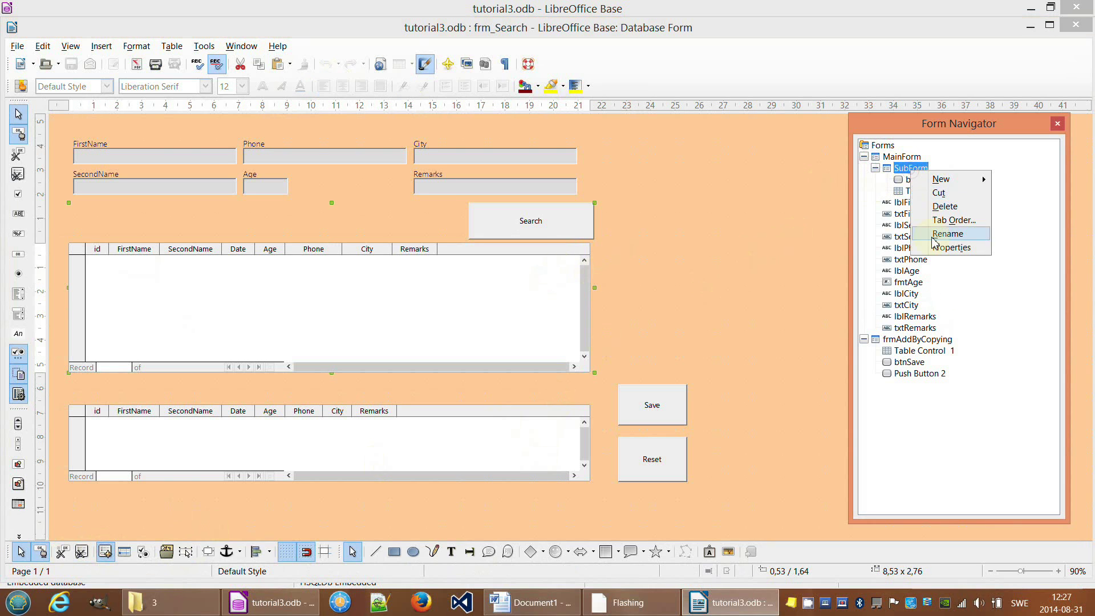
click(948, 248)
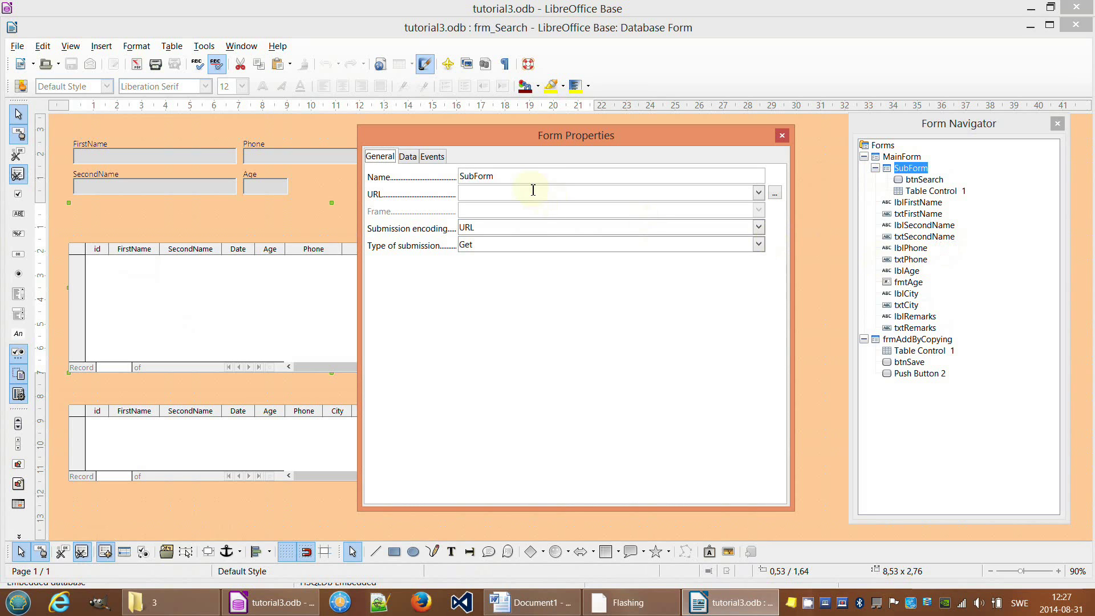
click(408, 156)
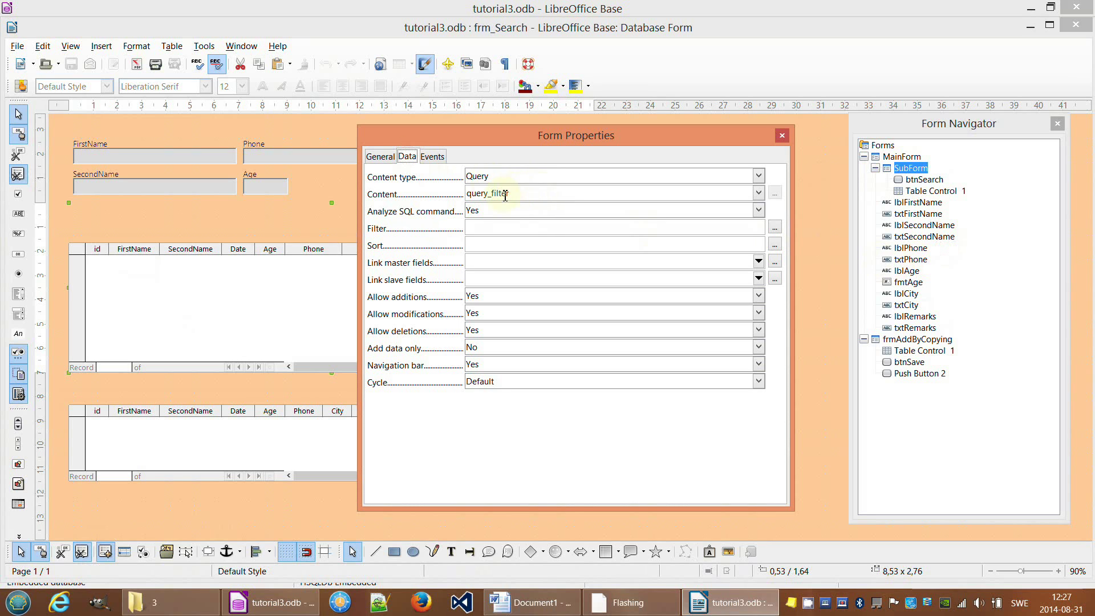
click(759, 194)
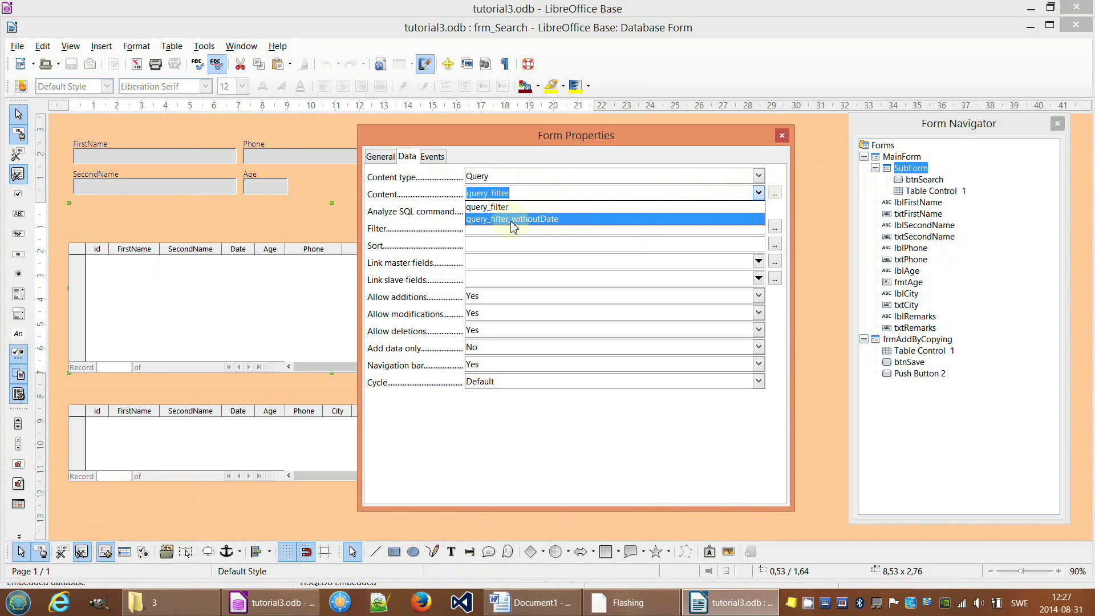
click(549, 220)
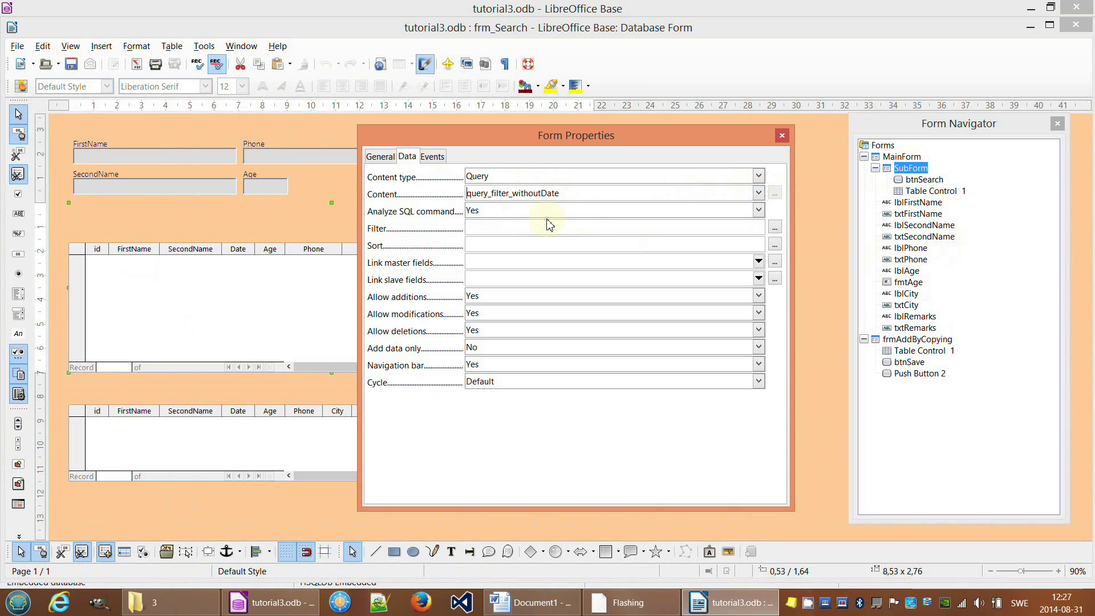
click(71, 64)
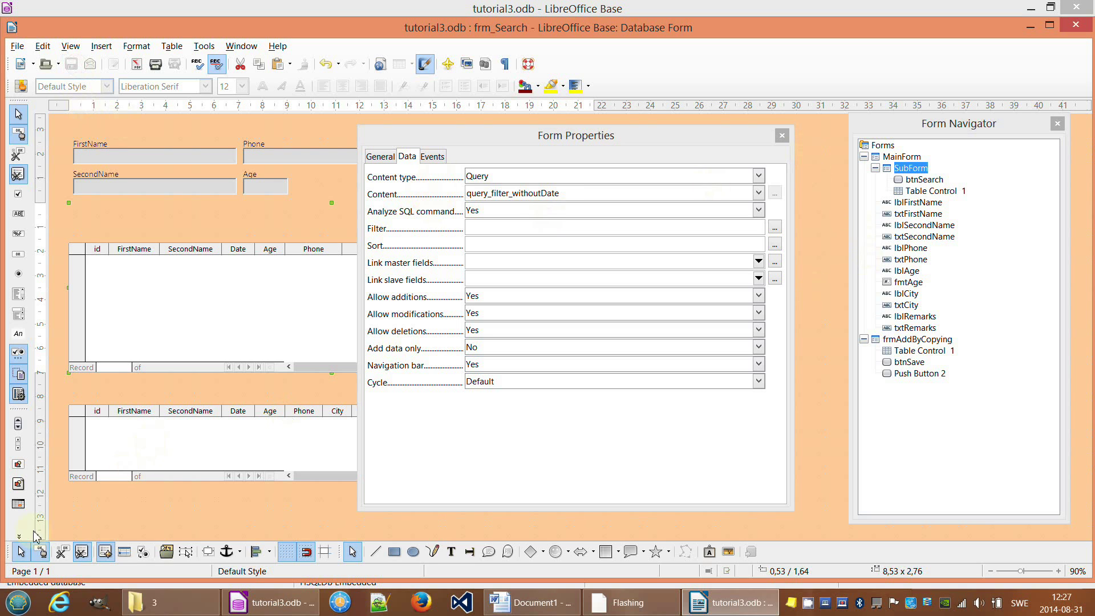
Run the form, hide the results grid's Date column, and search to list 11 records.
click(40, 552)
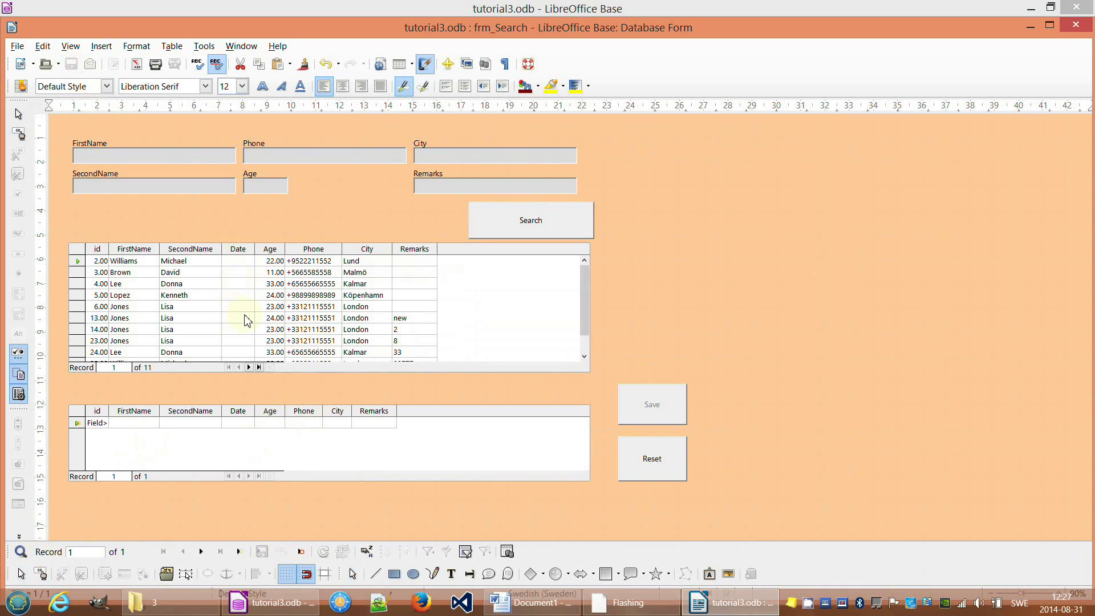
right_click(247, 251)
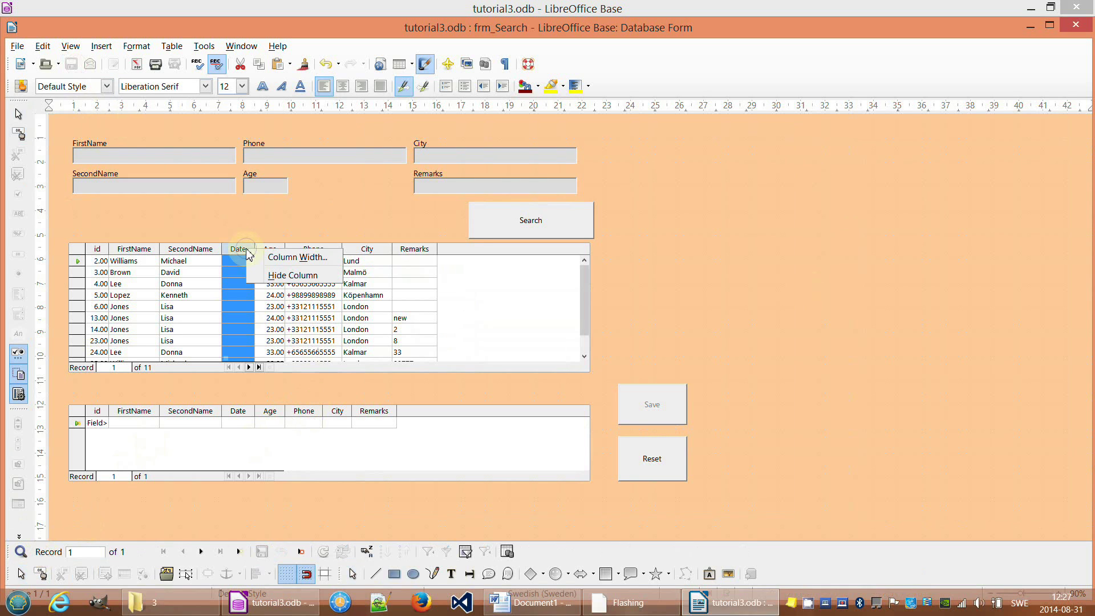
click(291, 277)
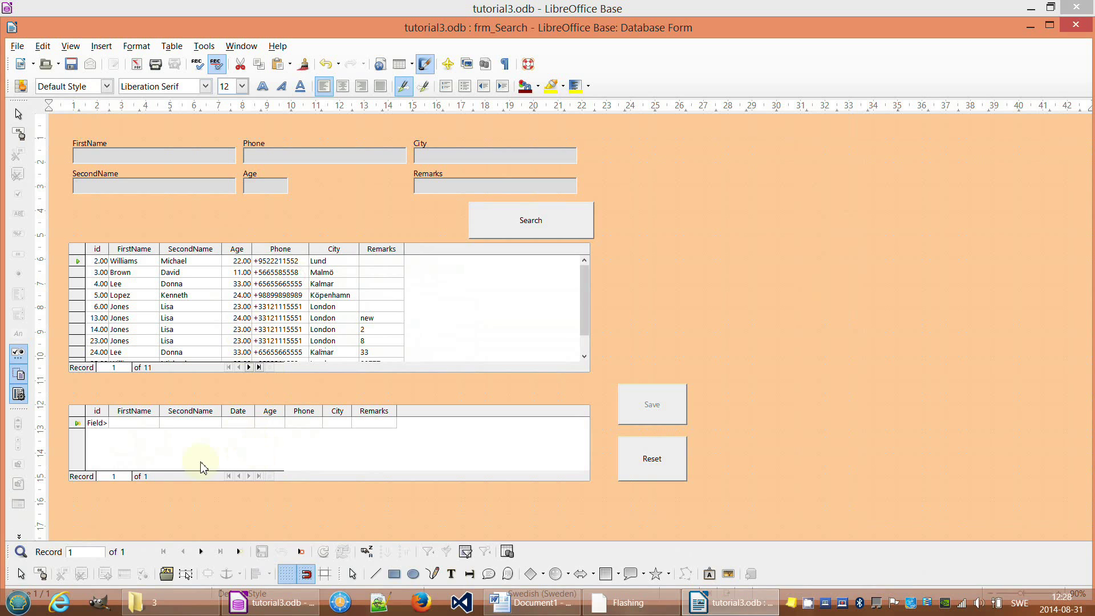
click(534, 222)
click(584, 357)
click(584, 356)
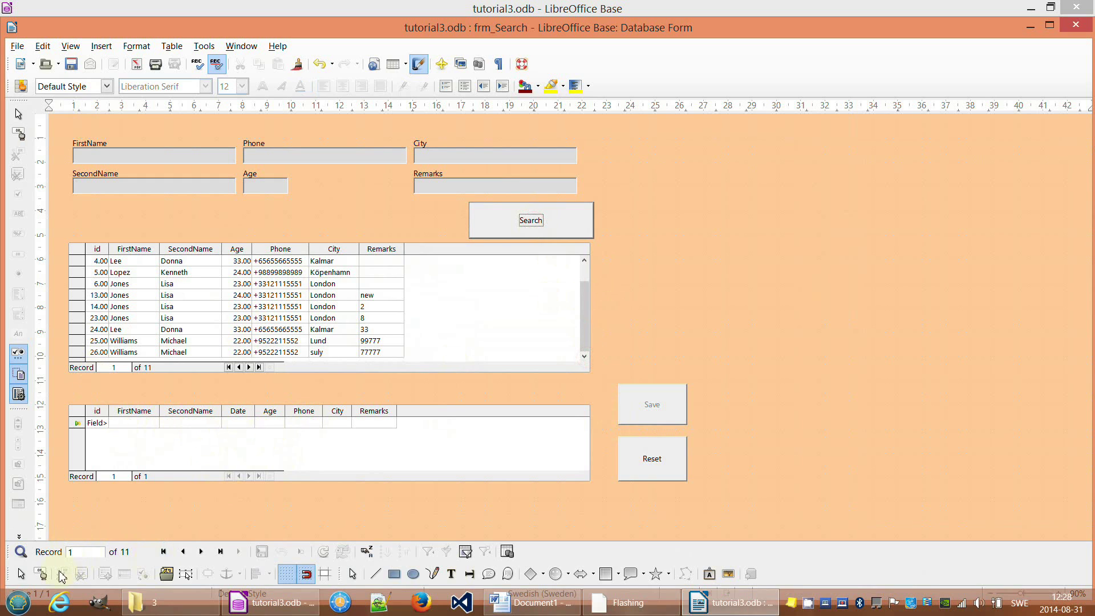
In design mode, set the copy grid's Date column to read-only, then return to live mode.
click(40, 575)
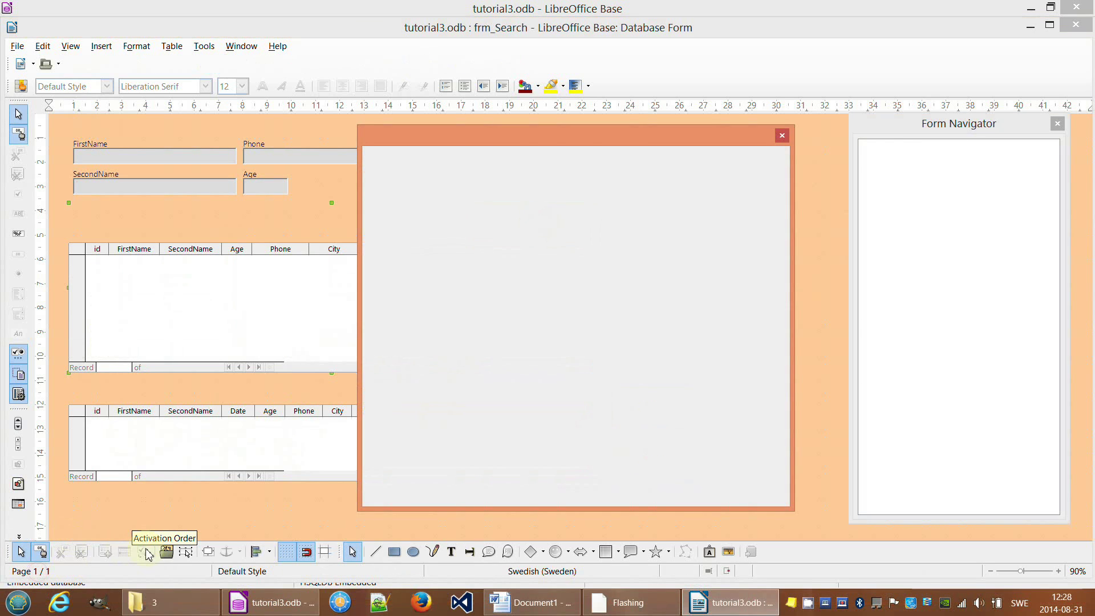
click(238, 411)
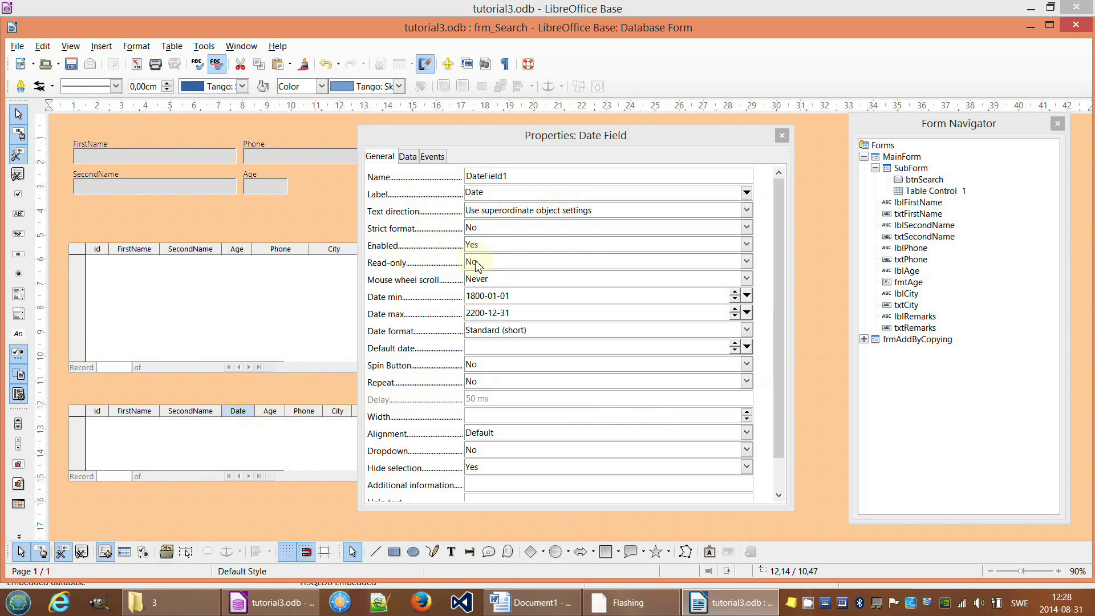
click(508, 262)
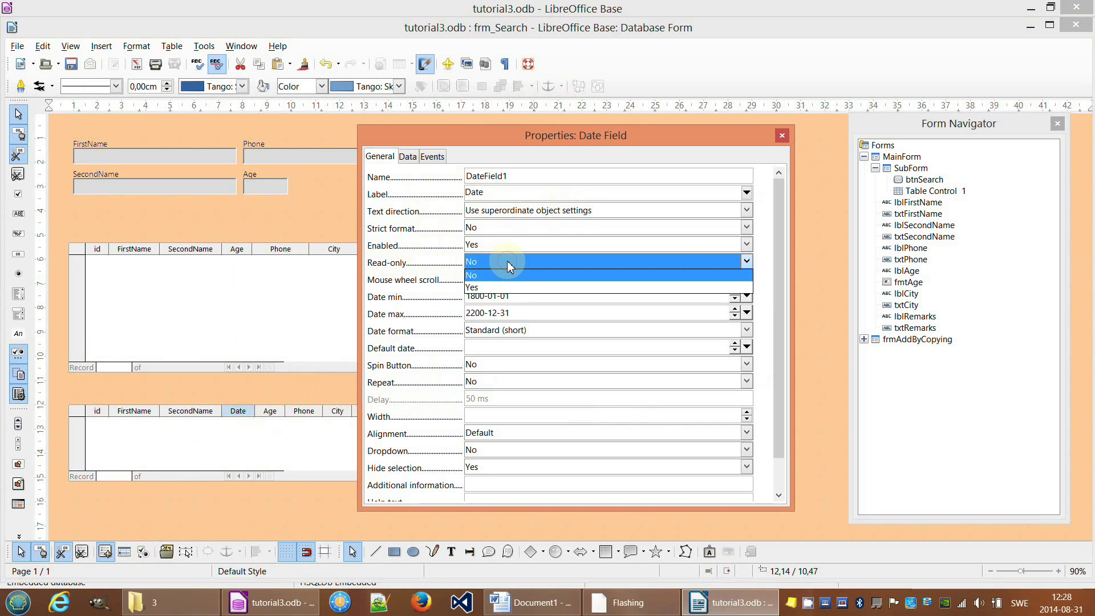
click(479, 288)
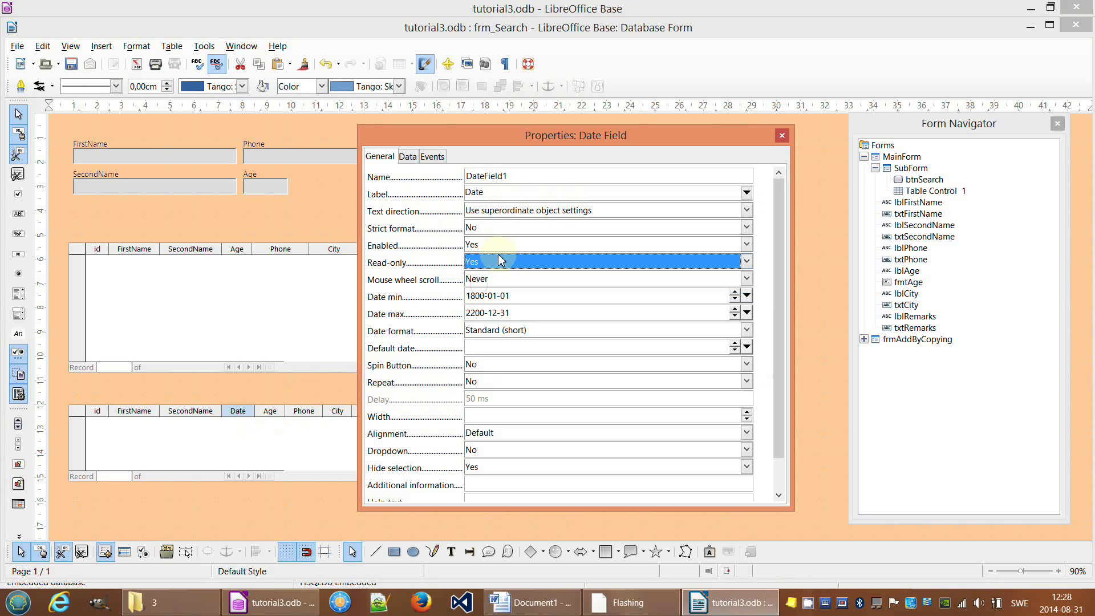
click(506, 246)
click(540, 243)
drag(774, 271, 781, 305)
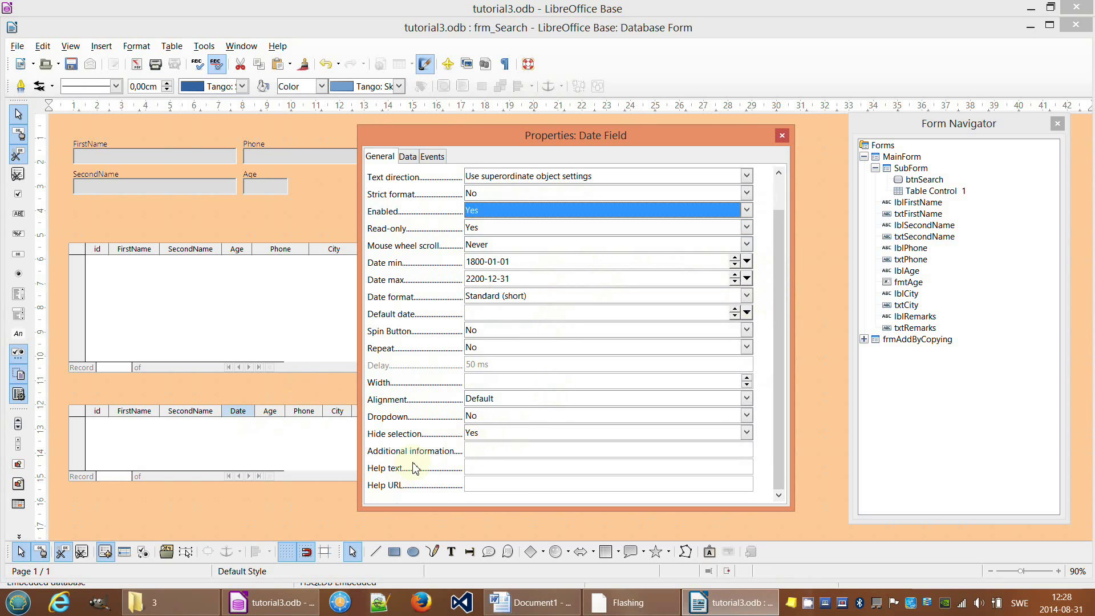
click(60, 552)
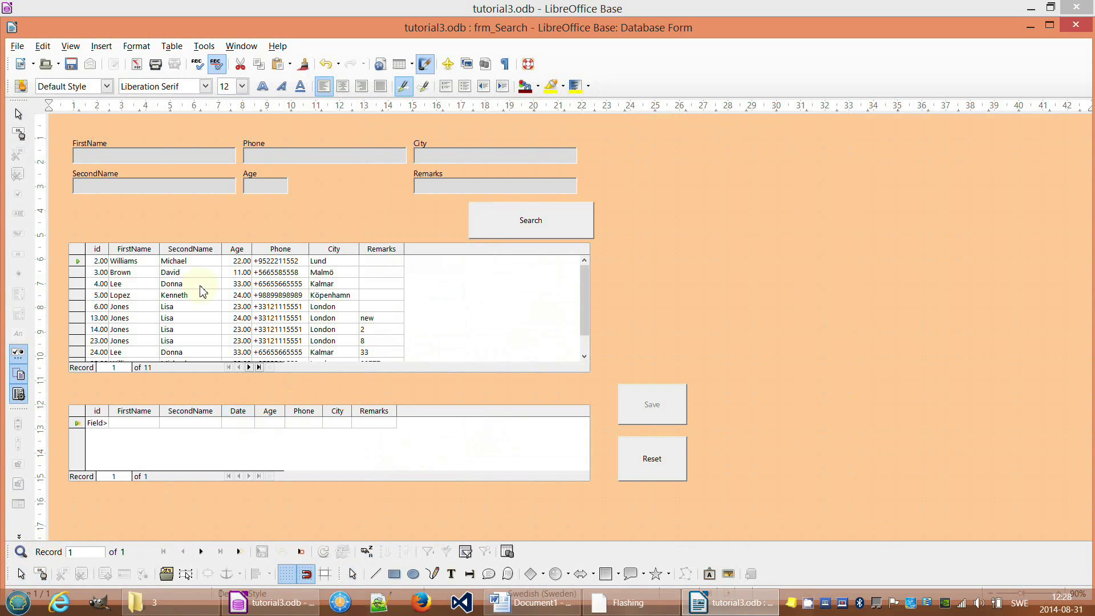
Search for phones starting +65 and drag the first match into the copy grid.
click(272, 157)
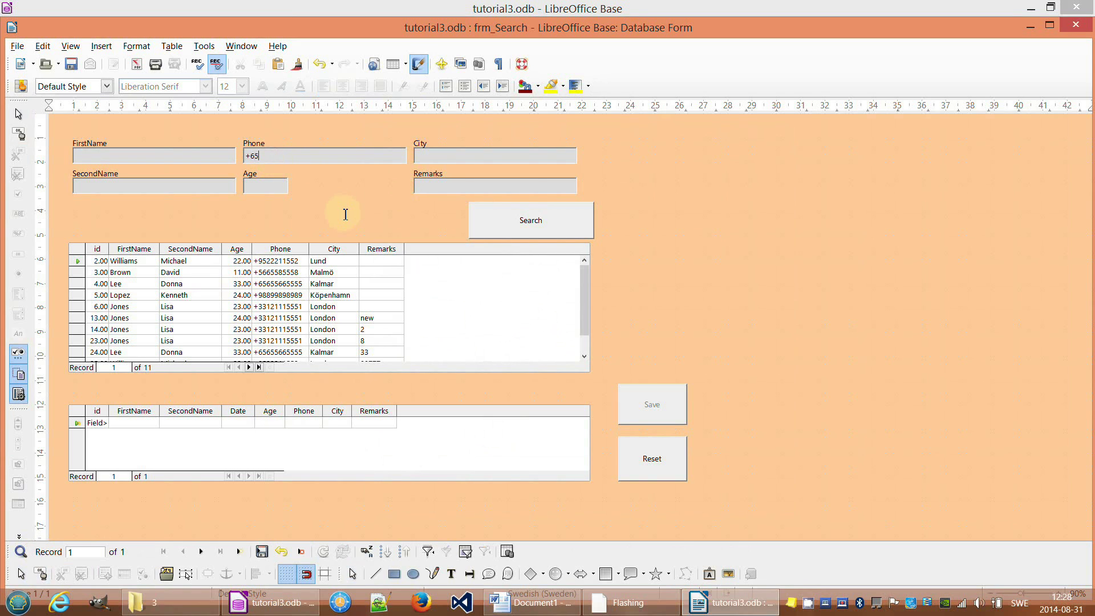
click(521, 219)
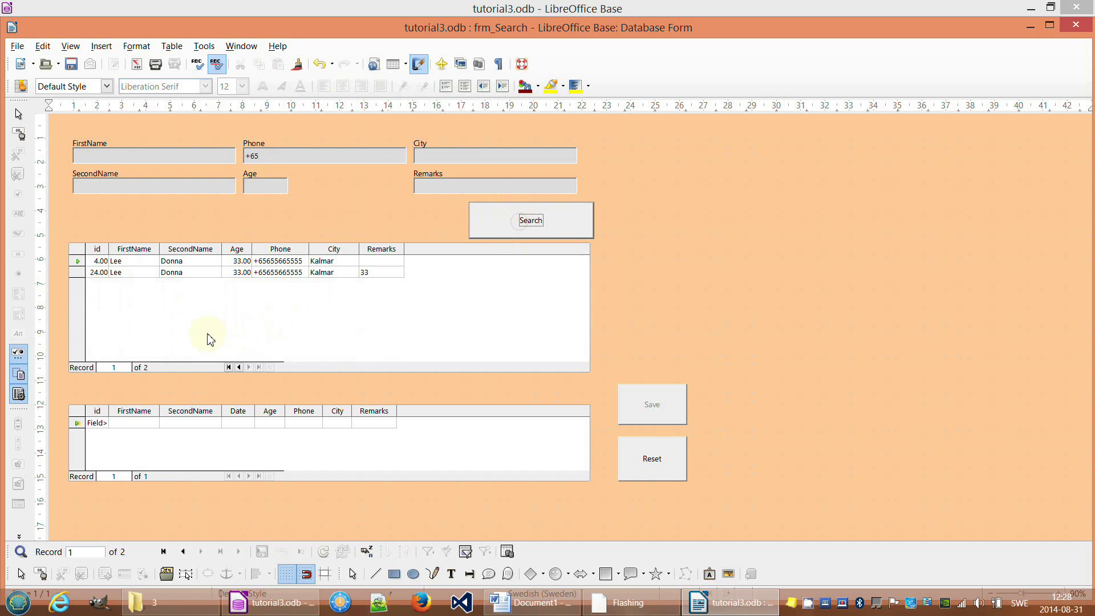
drag(78, 261, 83, 424)
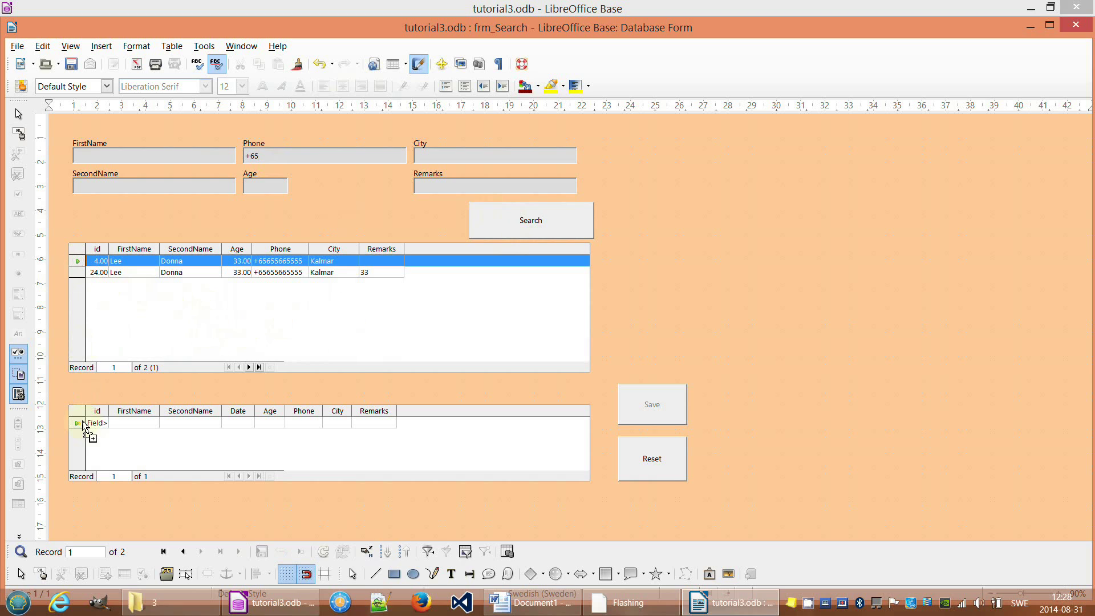
drag(83, 424, 84, 426)
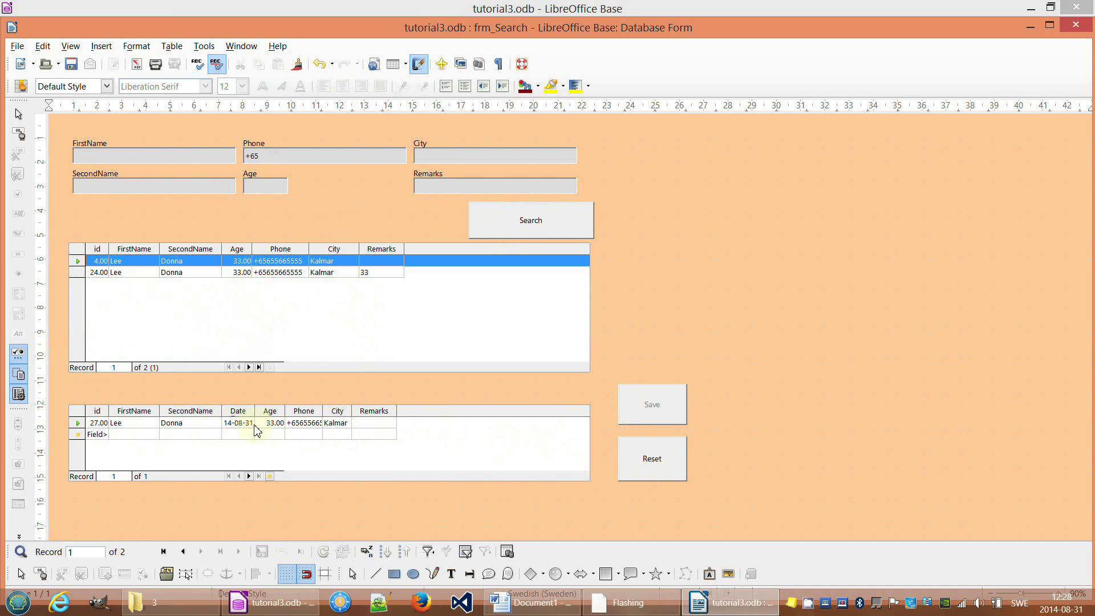
Edit the copied record: Age 22, phone ending 858585, City Eslöv instead of Kalmar.
click(245, 422)
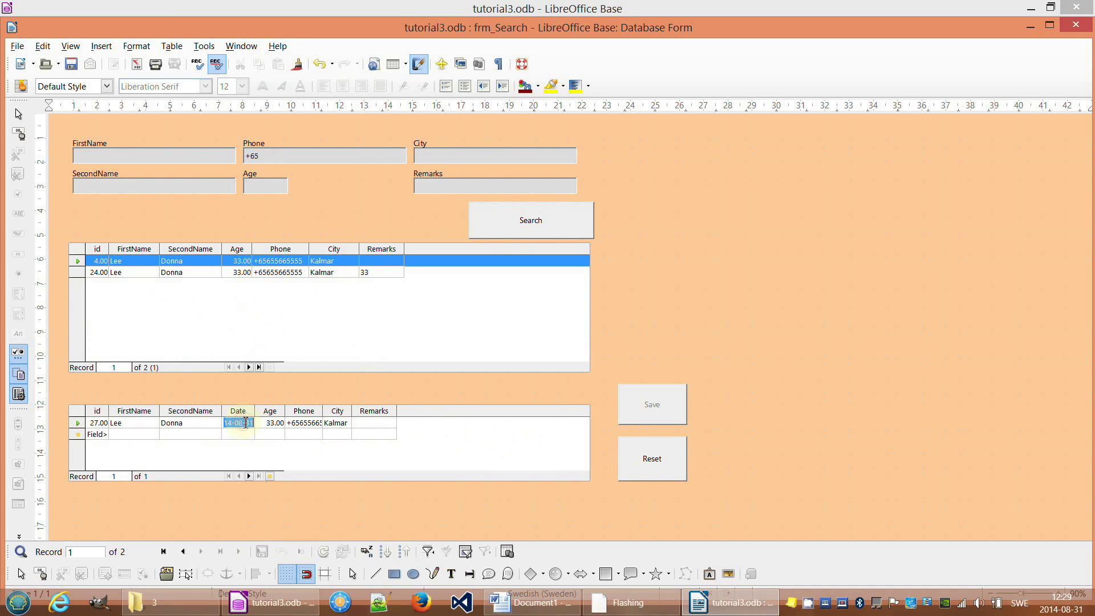
click(279, 427)
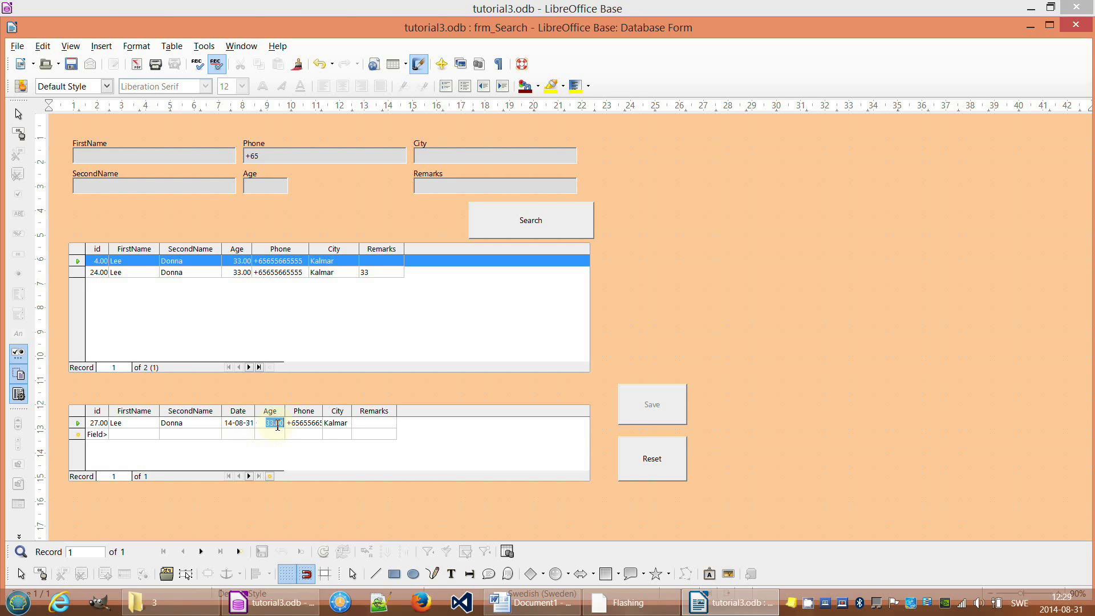
text(22)
click(310, 423)
drag(309, 422, 345, 420)
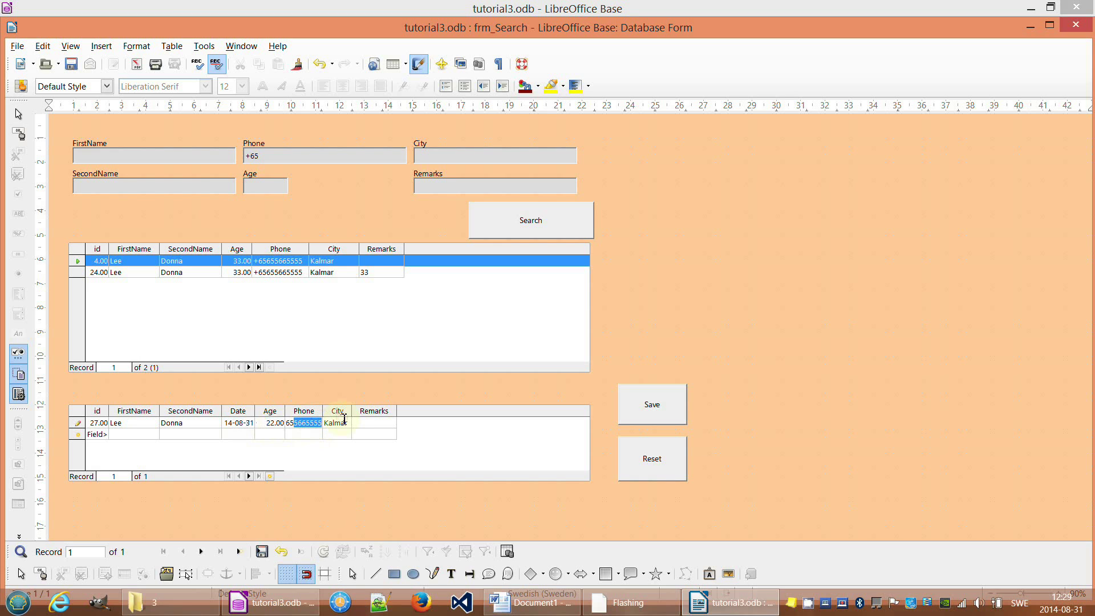
text(858585)
click(346, 424)
double_click(340, 425)
text(Eslö)
click(458, 438)
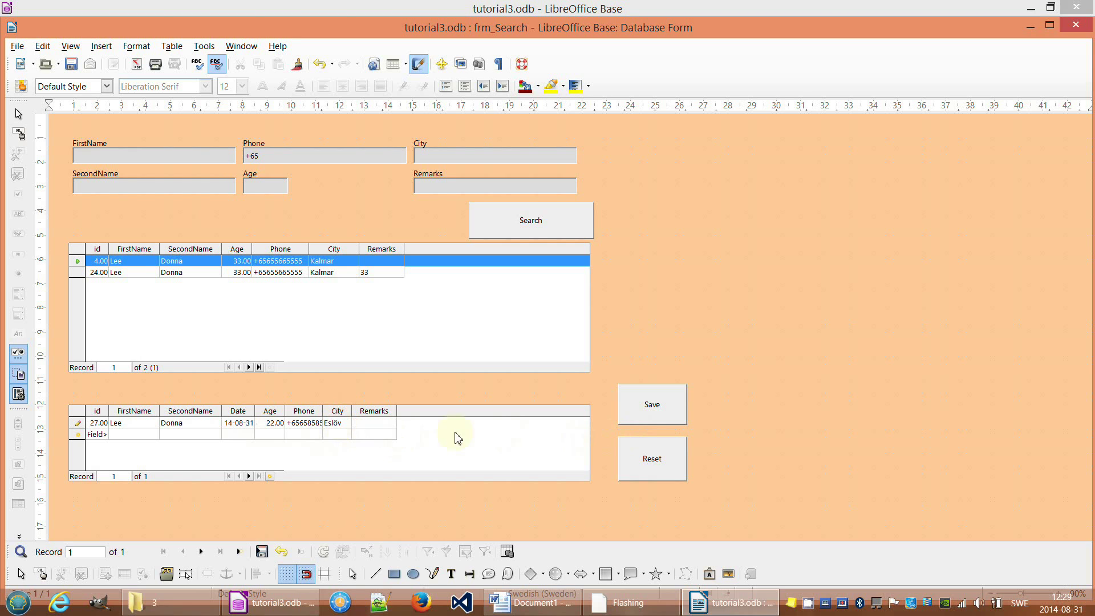
Save the copy as a new record, reset the copy grid, and rerun the search.
click(653, 404)
click(652, 458)
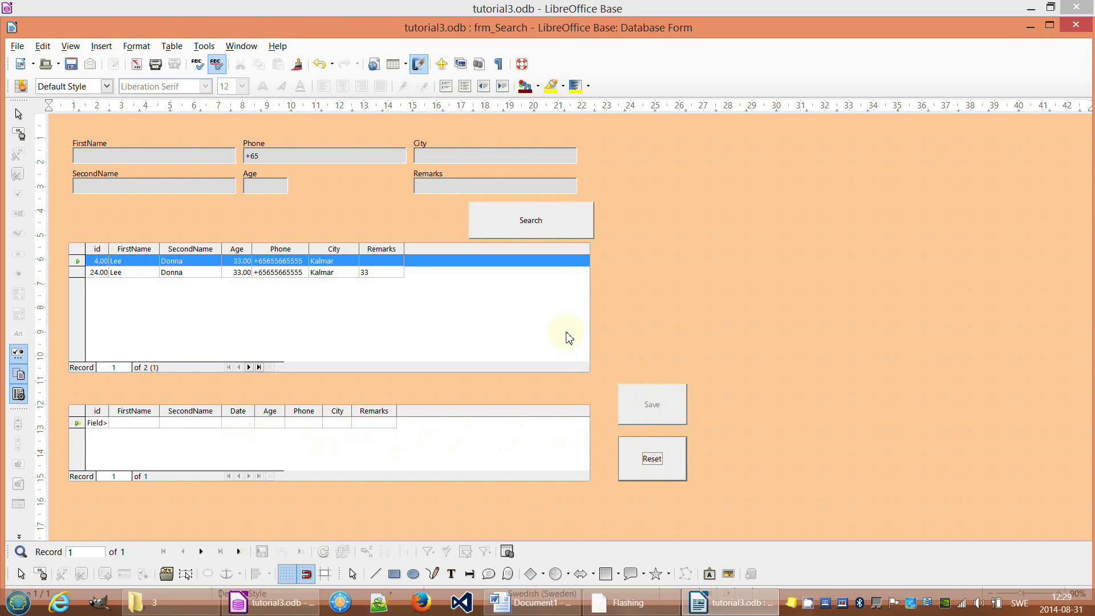
click(536, 221)
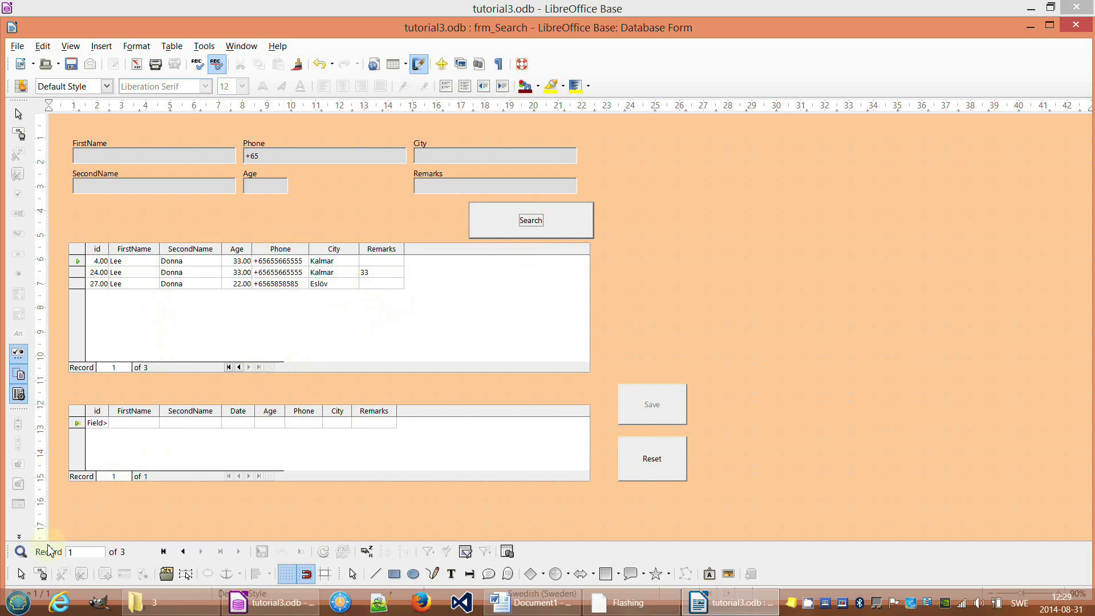
Put the form back in design mode and open the tbl_filter_phone table from Tables.
click(41, 575)
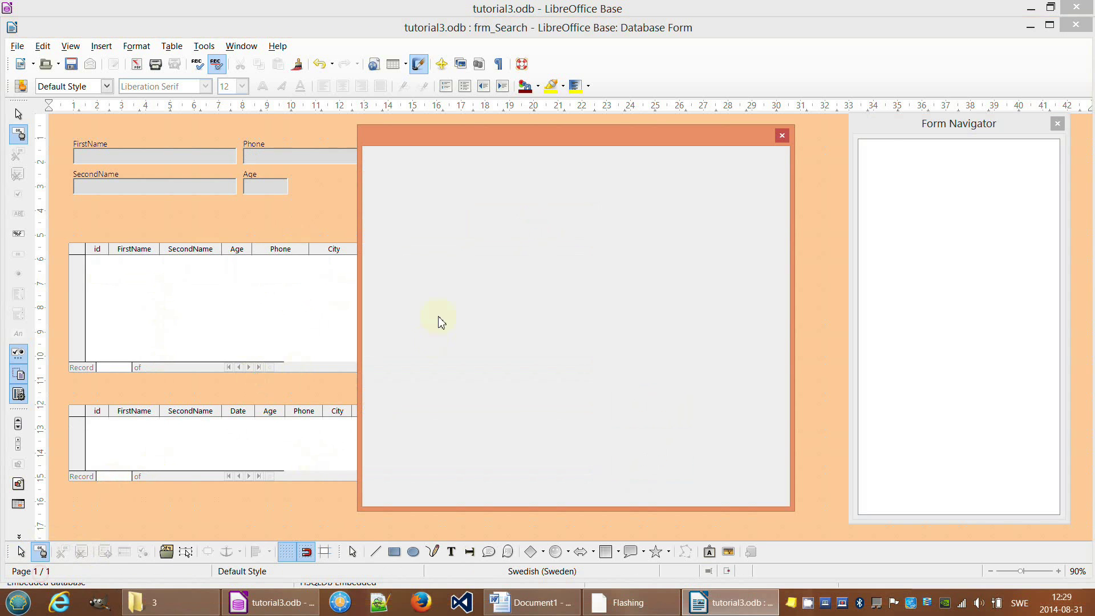
click(1031, 32)
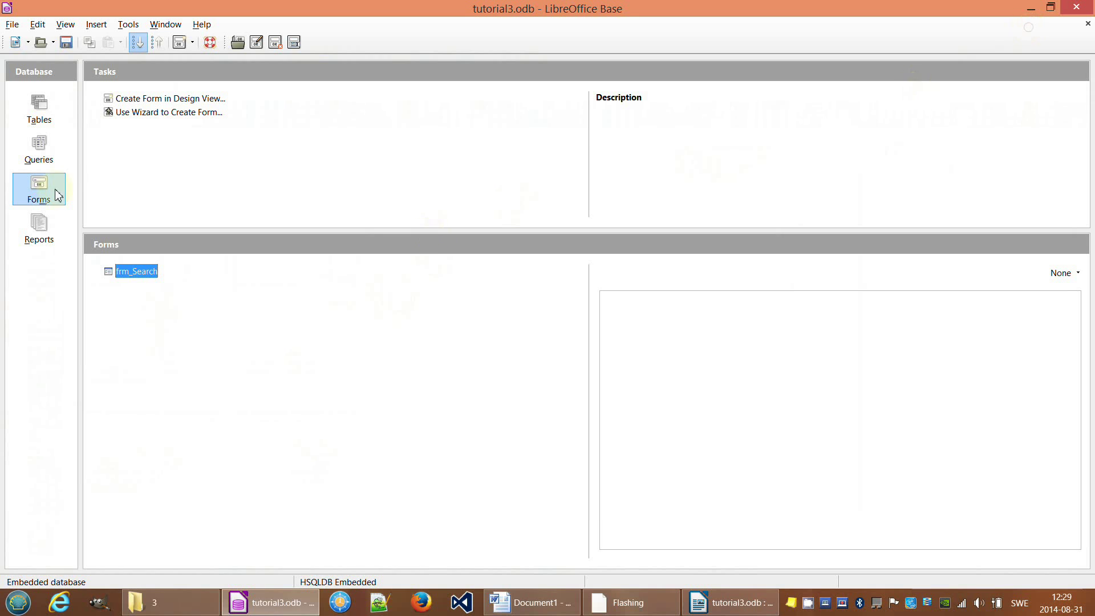
click(55, 124)
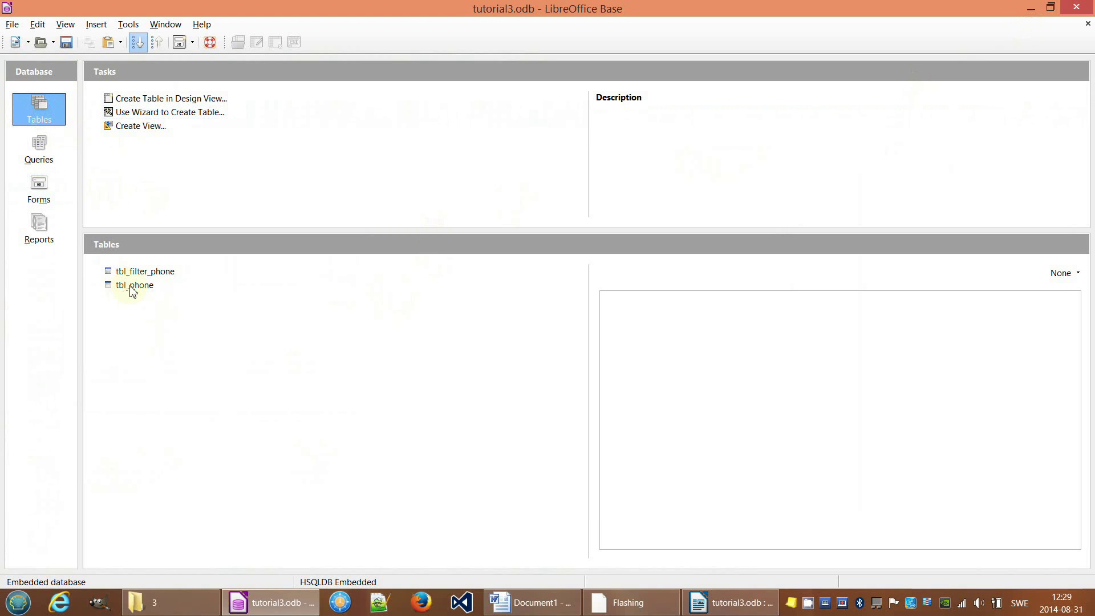
click(161, 274)
double_click(160, 272)
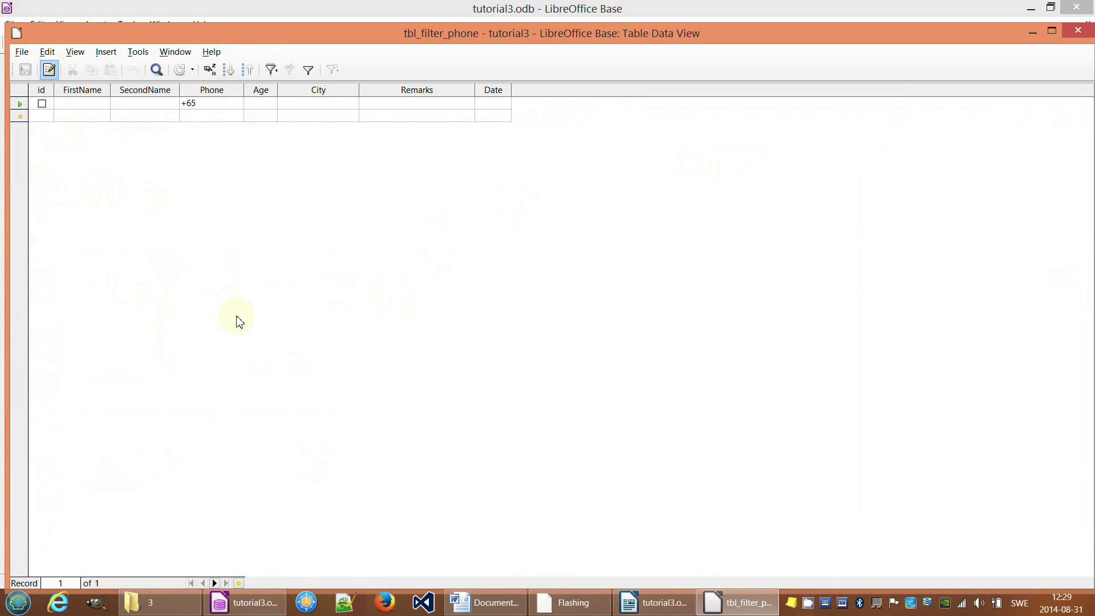
Close tbl_filter_phone, open tbl_phone, and select record 2's Date cell.
click(1078, 30)
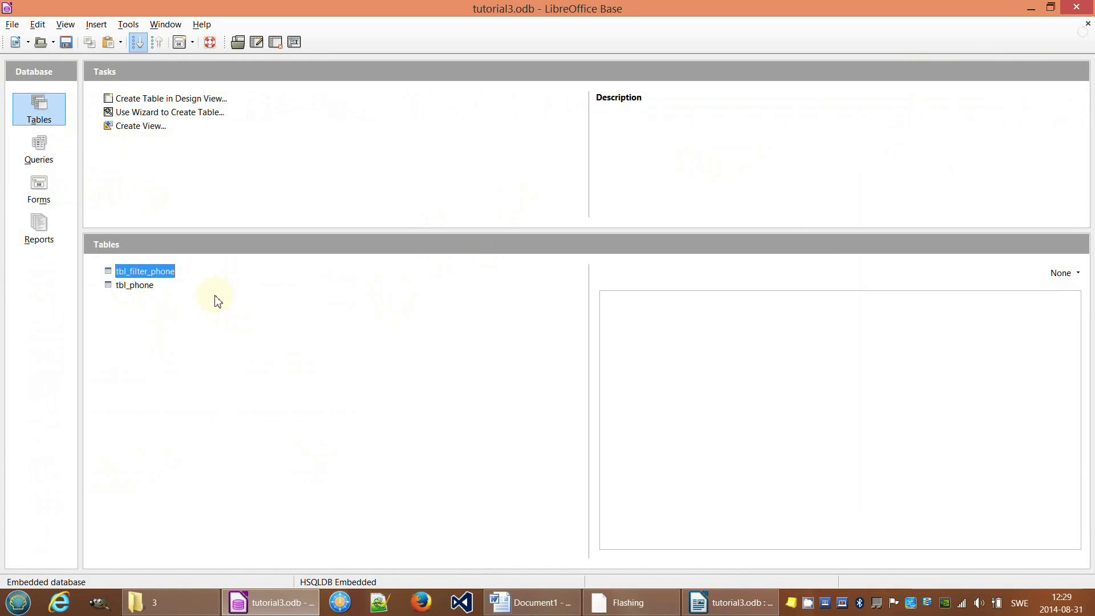
double_click(156, 291)
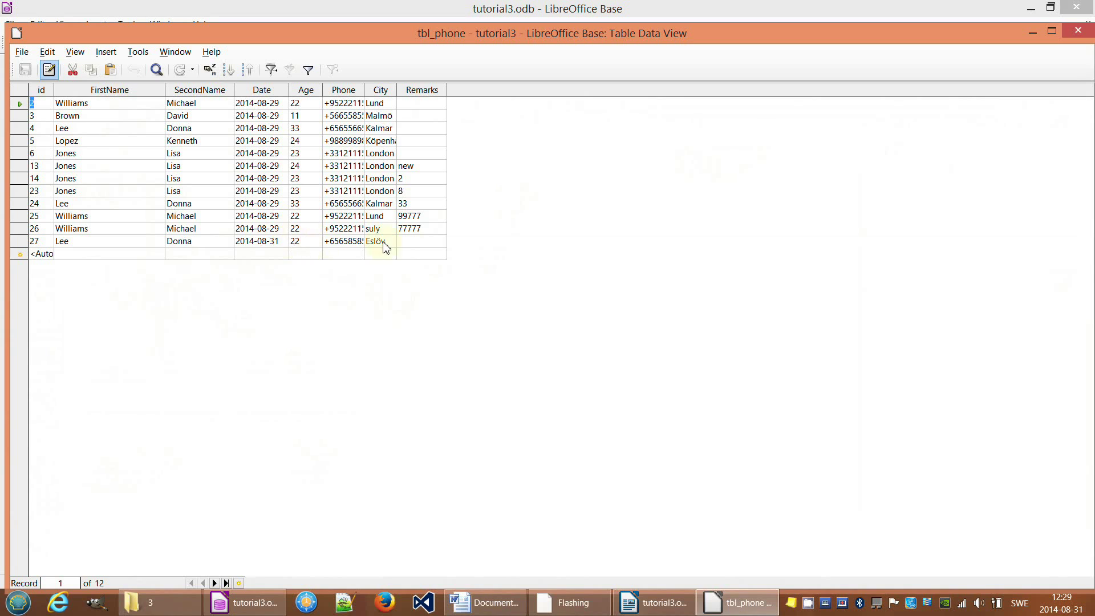
click(407, 243)
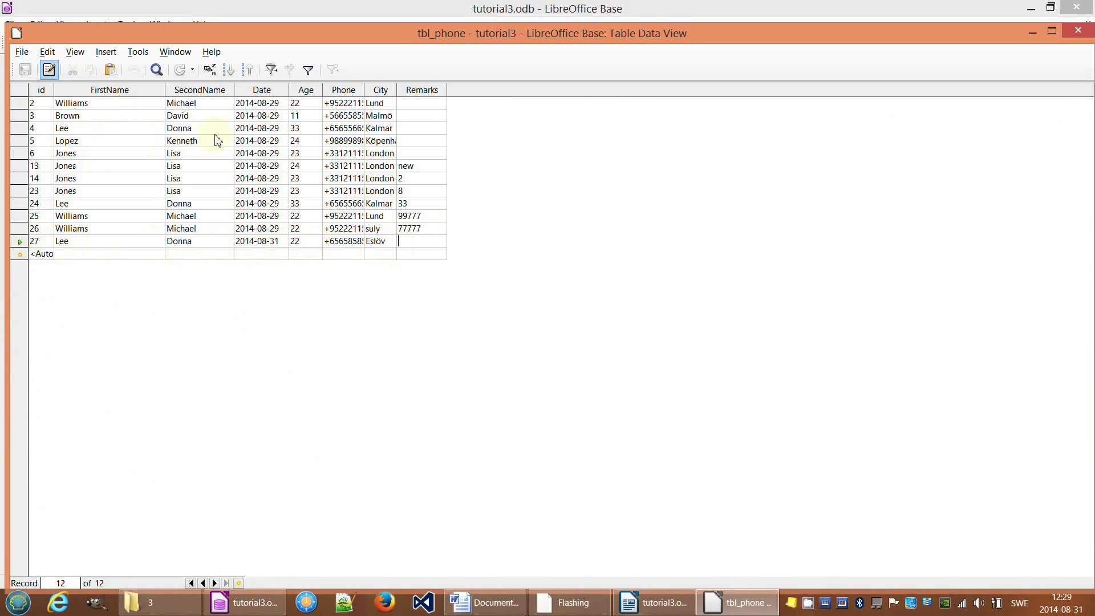
click(258, 129)
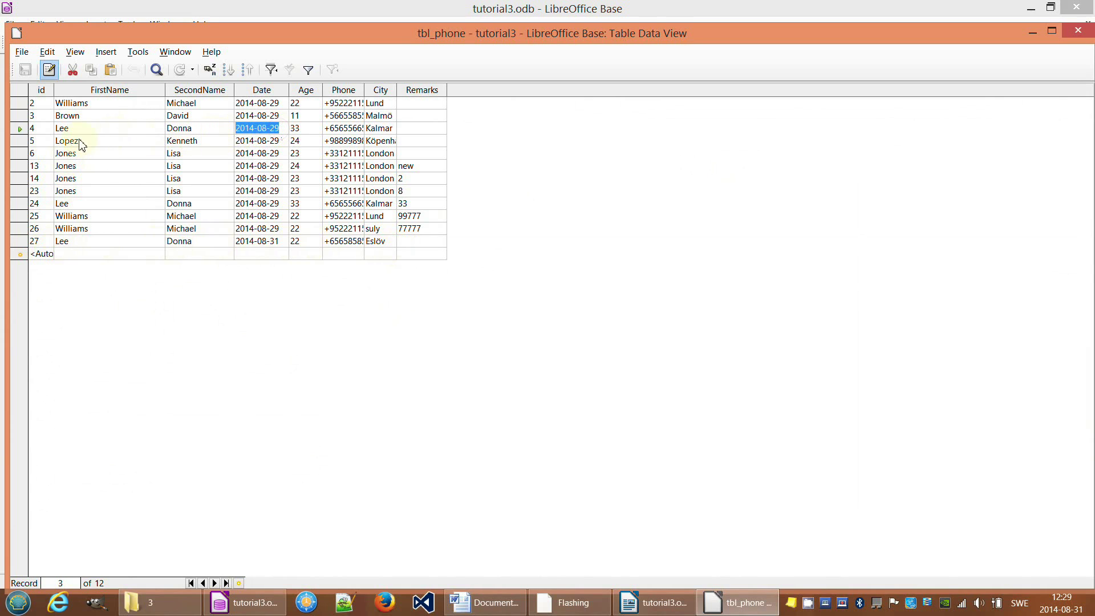
click(279, 242)
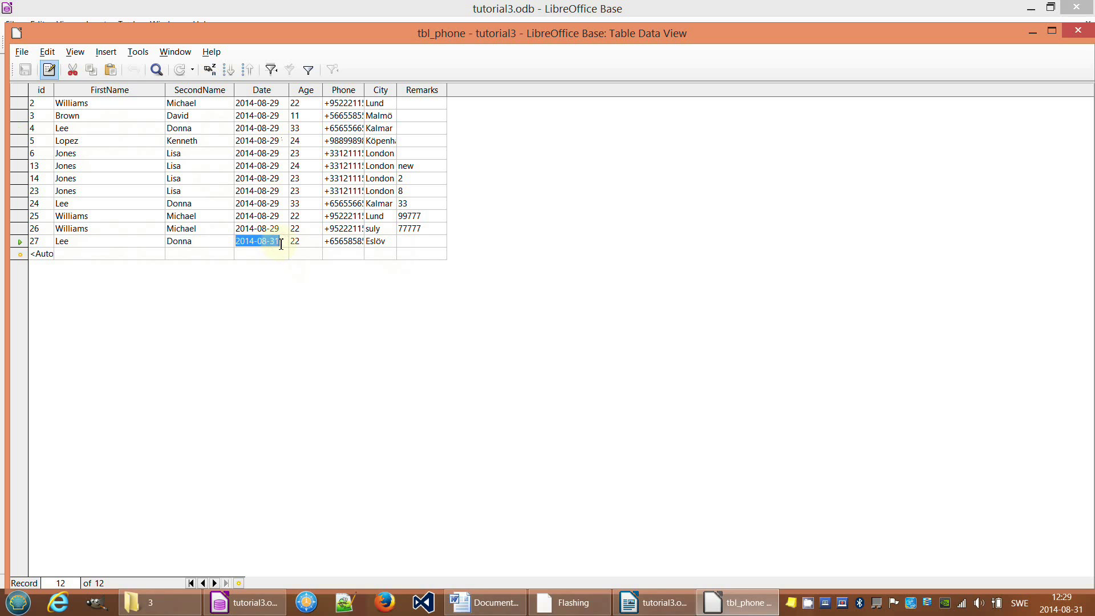
click(280, 103)
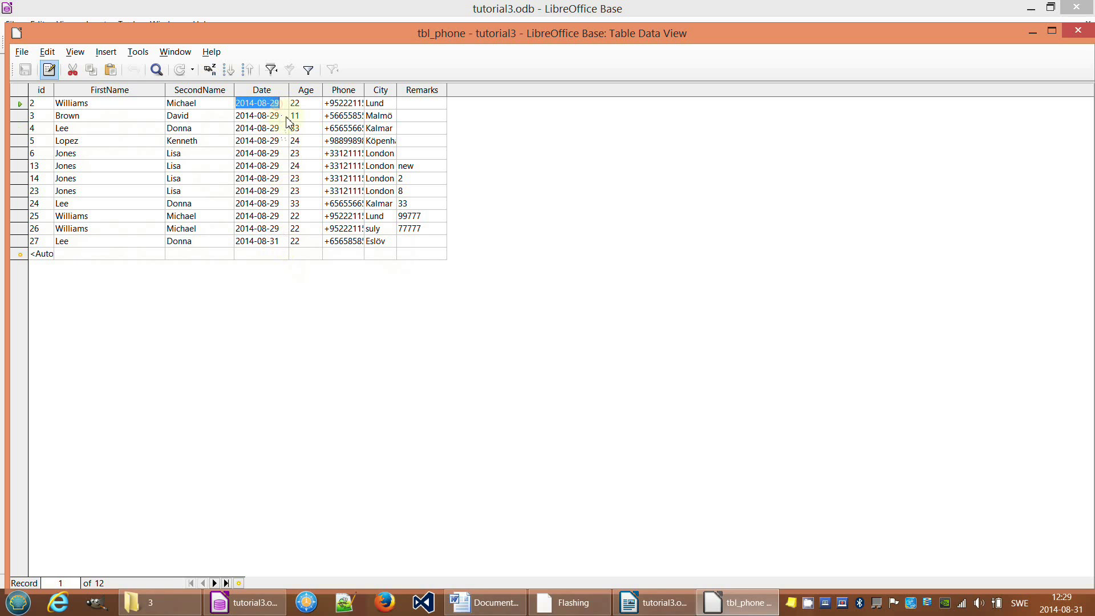
Re-date the first seven records sequentially from 2014-08-01 to 2014-08-07.
key(End)
key(BackSpace)
key(BackSpace)
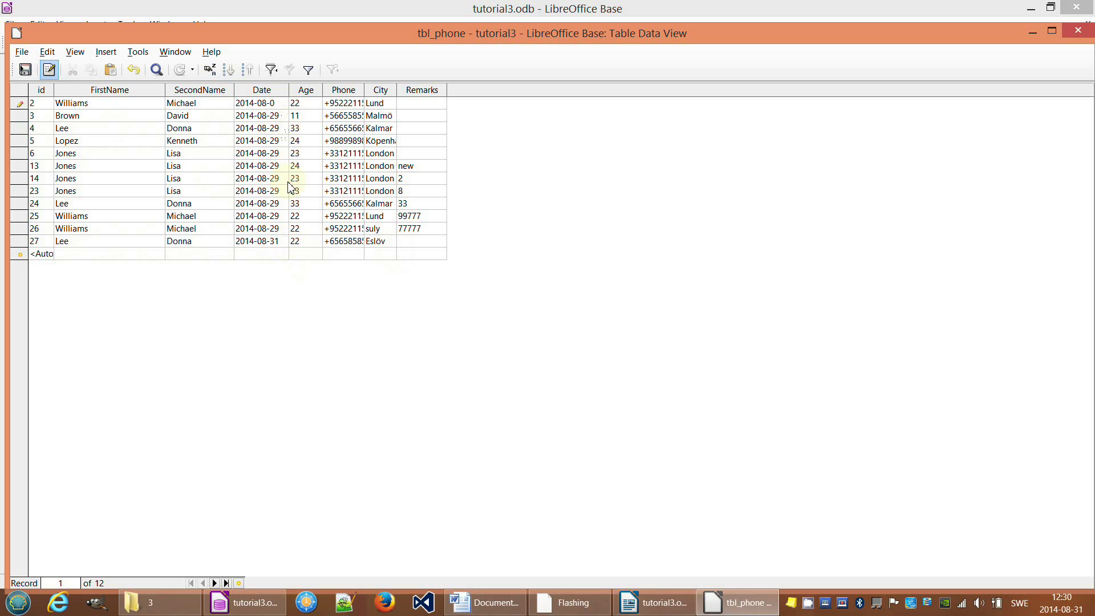
key(Down)
key(BackSpace)
key(Down)
key(BackSpace)
key(Down)
key(BackSpace)
key(Down)
key(BackSpace)
key(BackSpace)
key(BackSpace)
key(BackSpace)
key(Down)
key(BackSpace)
key(Down)
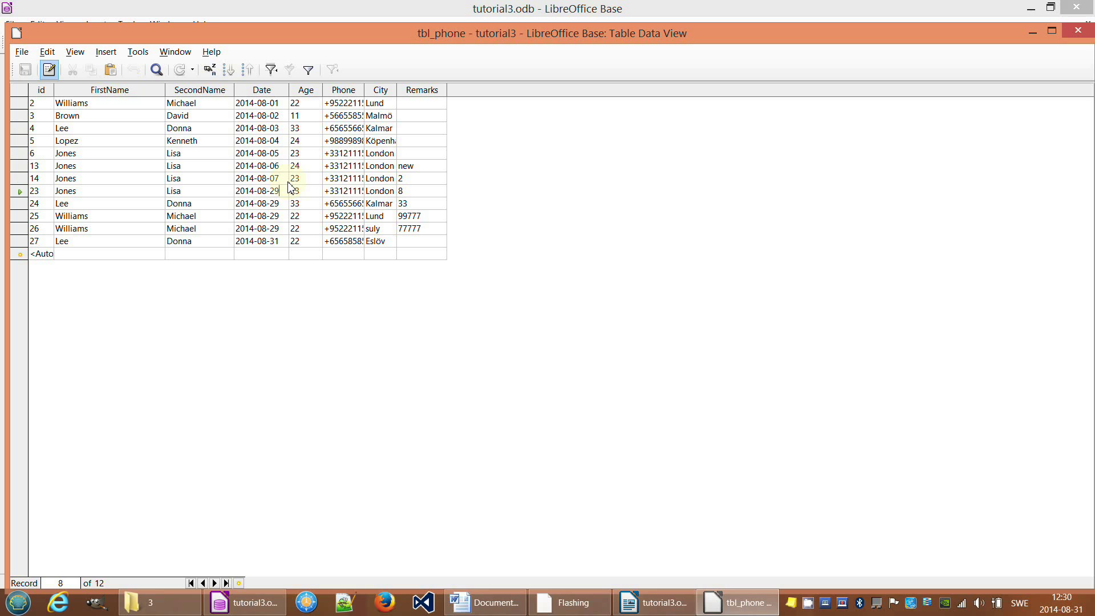
Select records 14 through 27 and delete them with Edit > Delete Record.
click(20, 179)
shift+click(21, 241)
right_click(73, 218)
click(17, 201)
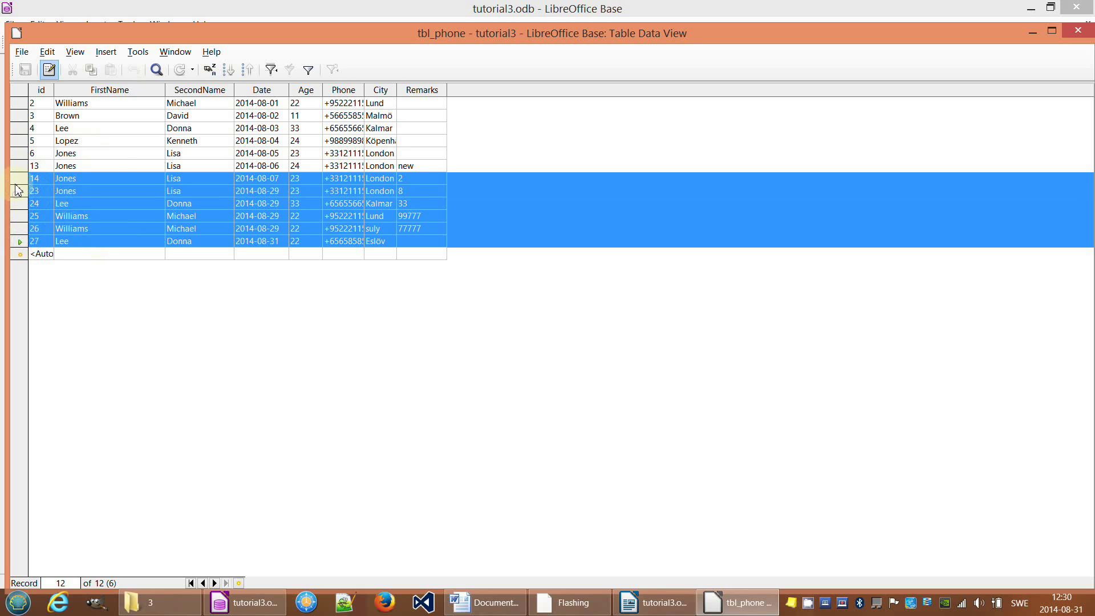
click(20, 179)
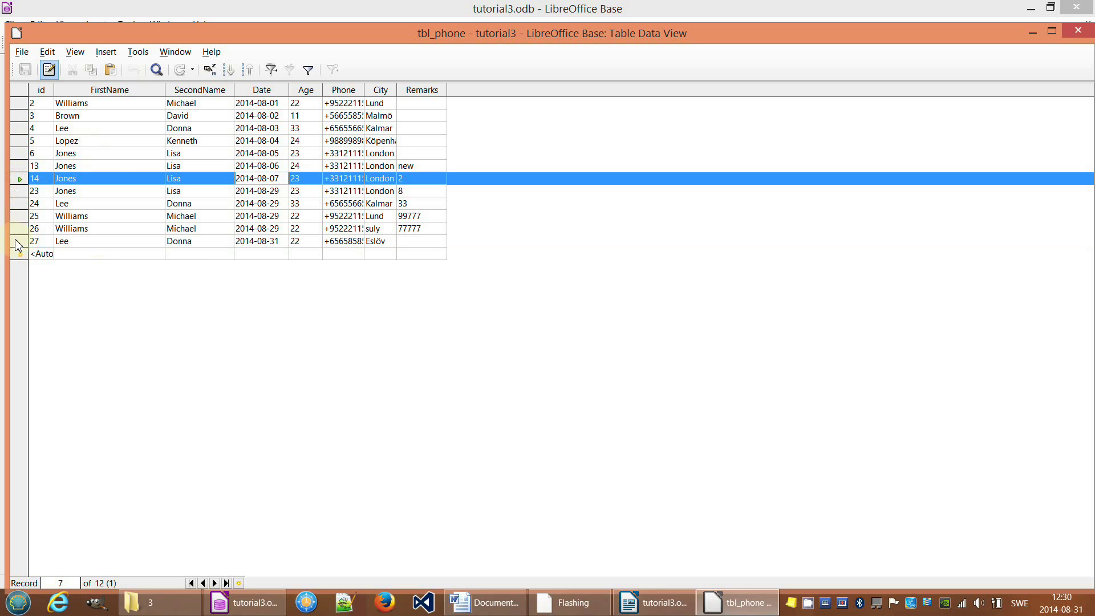
shift+click(19, 241)
right_click(17, 182)
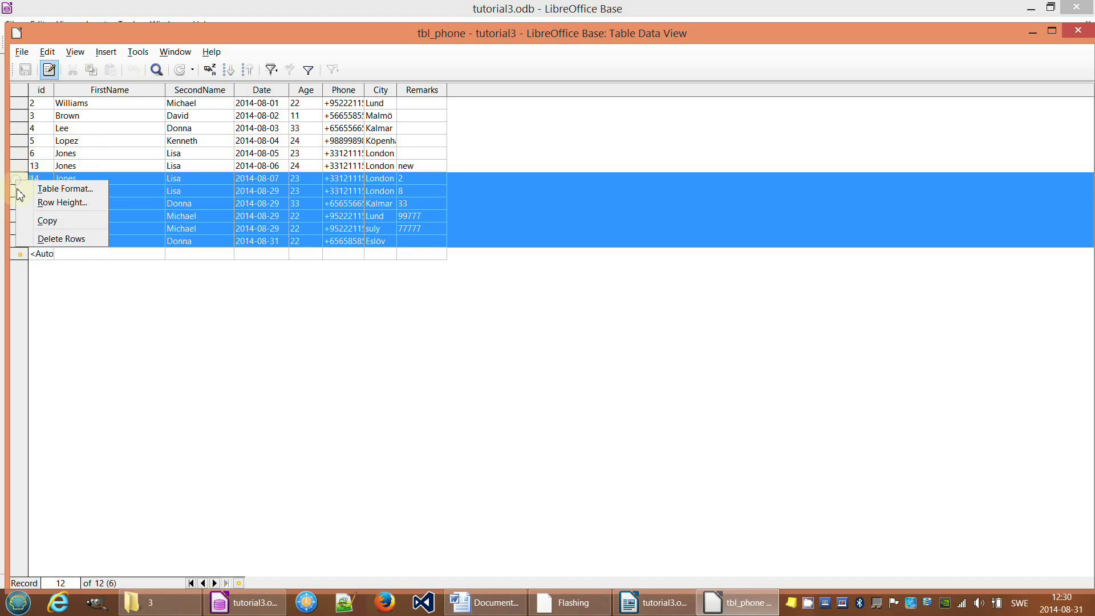
click(47, 52)
click(49, 54)
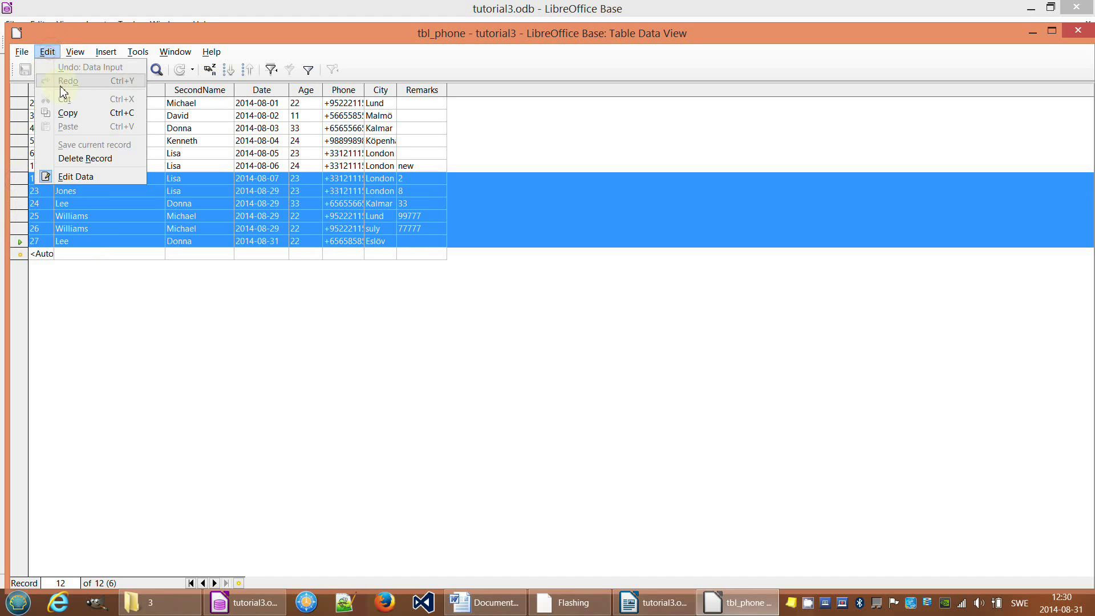
click(94, 163)
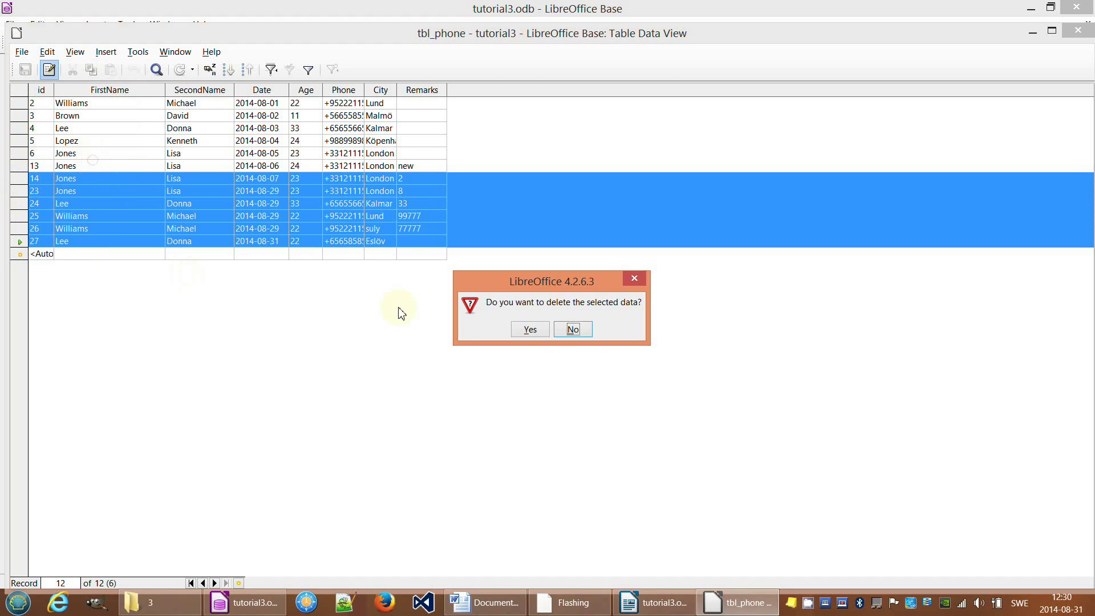
click(524, 329)
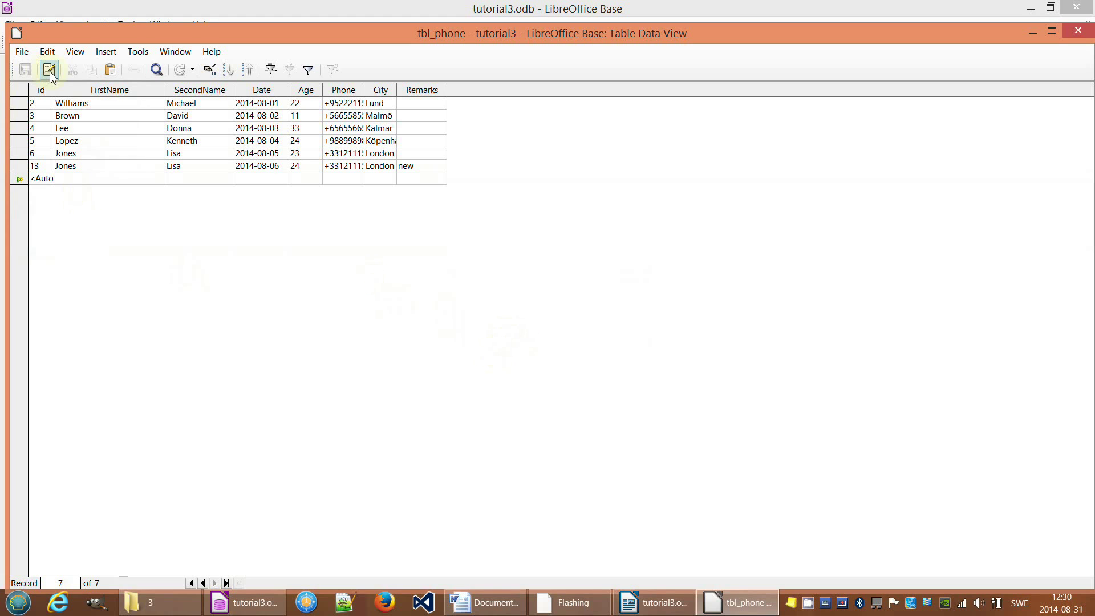
Check the six remaining records and close the tbl_phone data view.
click(118, 132)
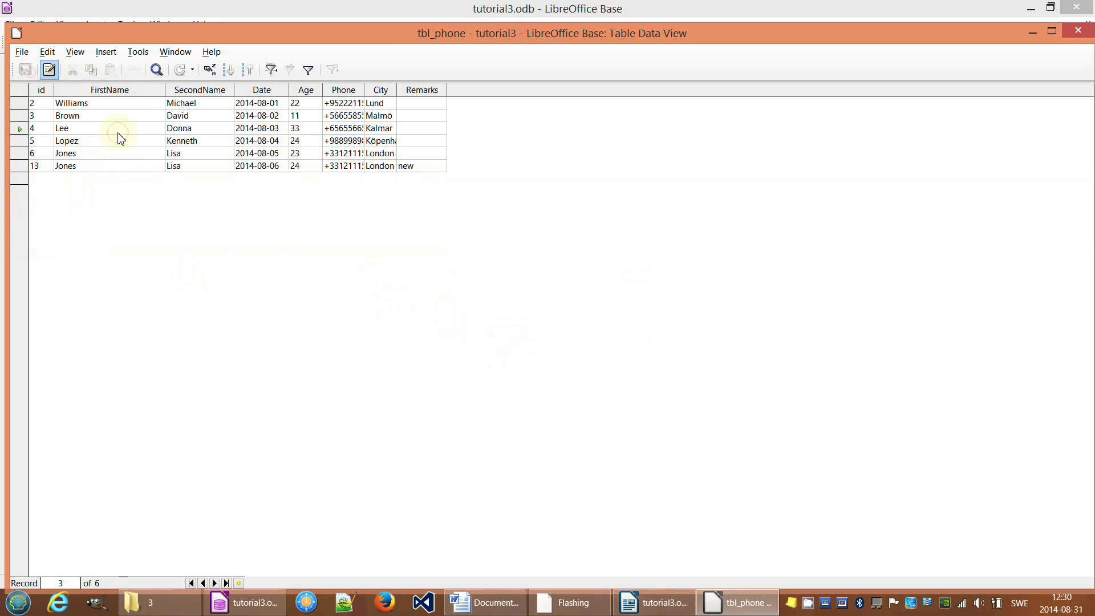
click(17, 32)
click(147, 110)
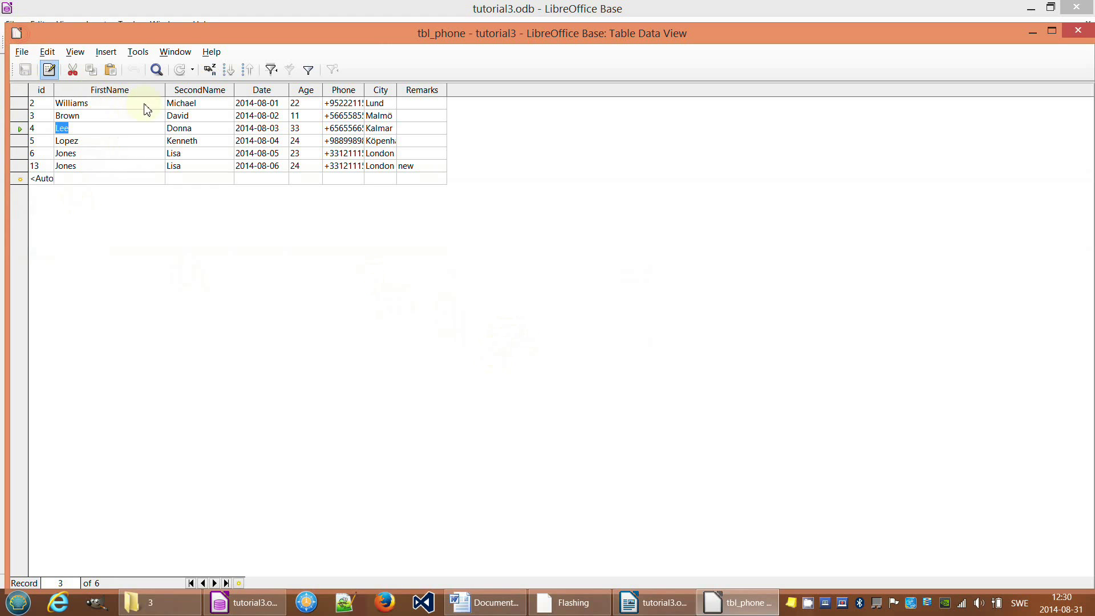
click(1078, 30)
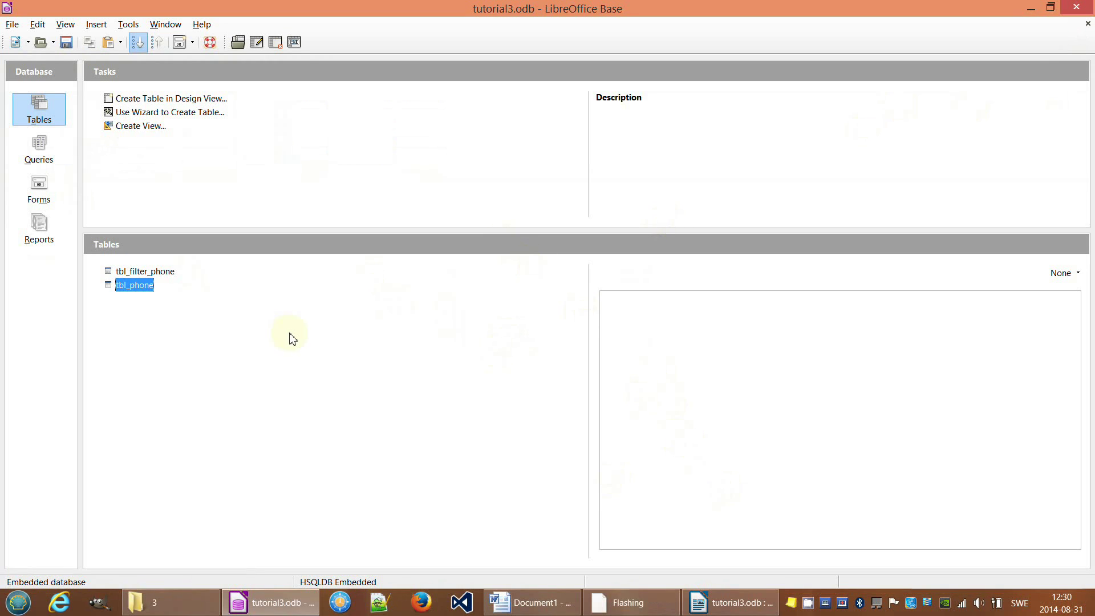
Open frm_Search for editing, then switch it to live mode and back to design mode.
click(39, 191)
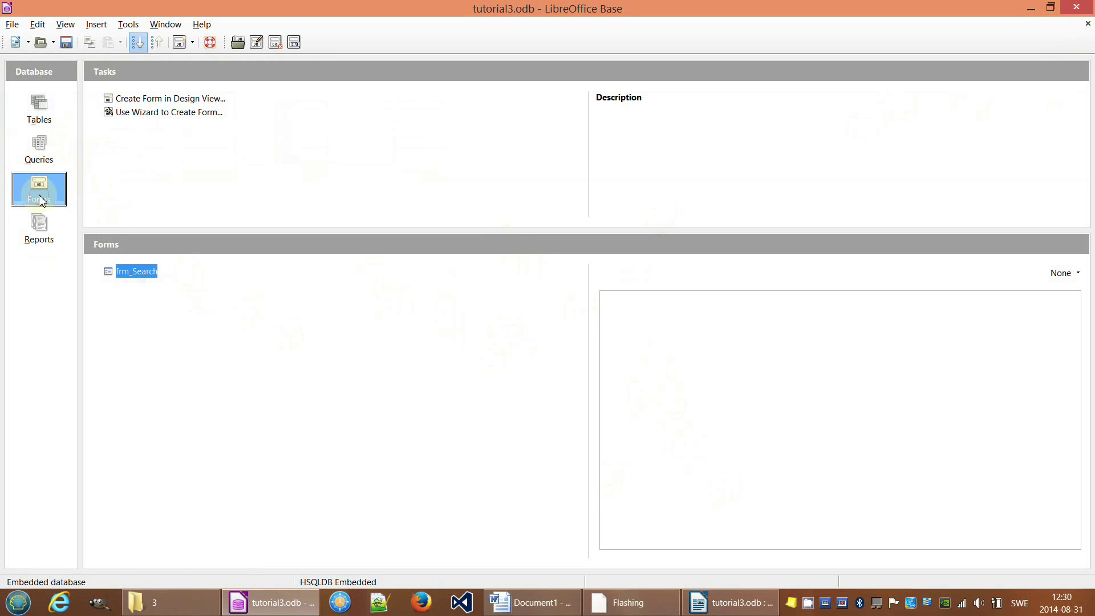
double_click(135, 271)
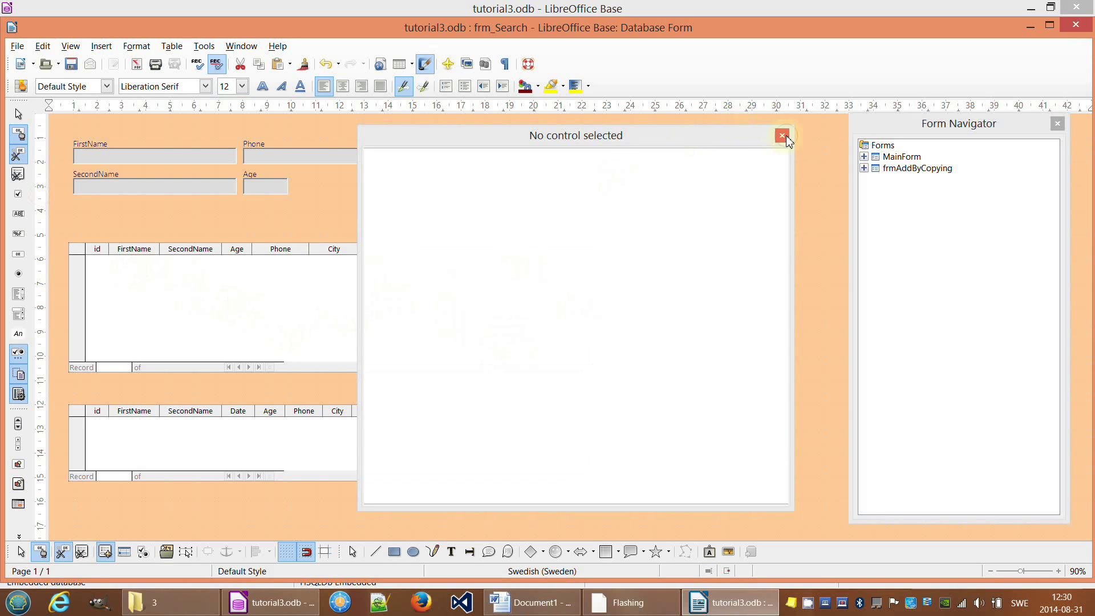
click(786, 136)
click(40, 551)
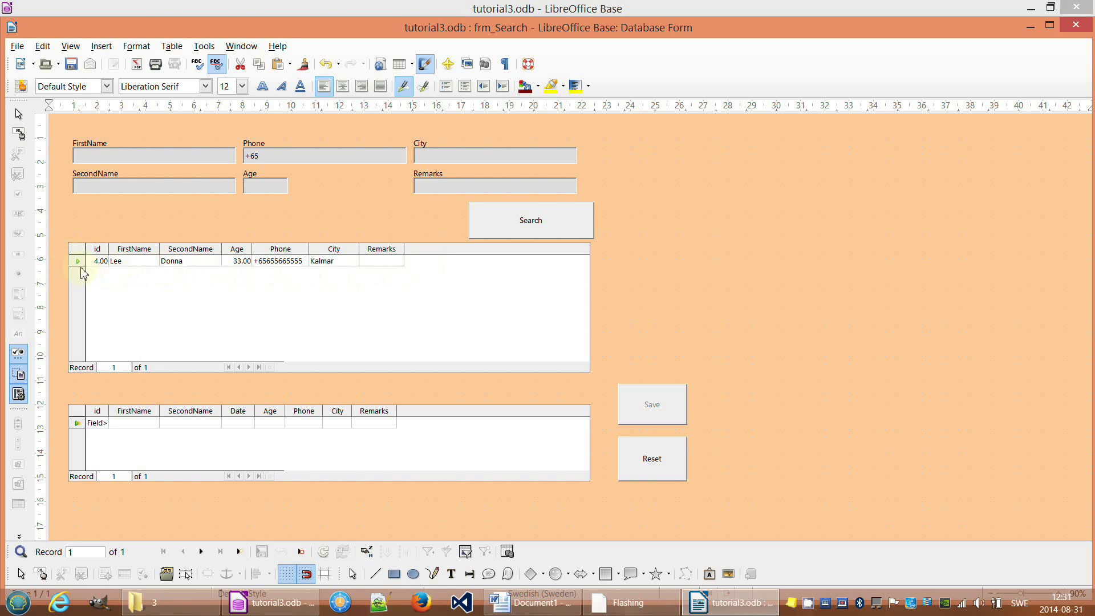
click(40, 573)
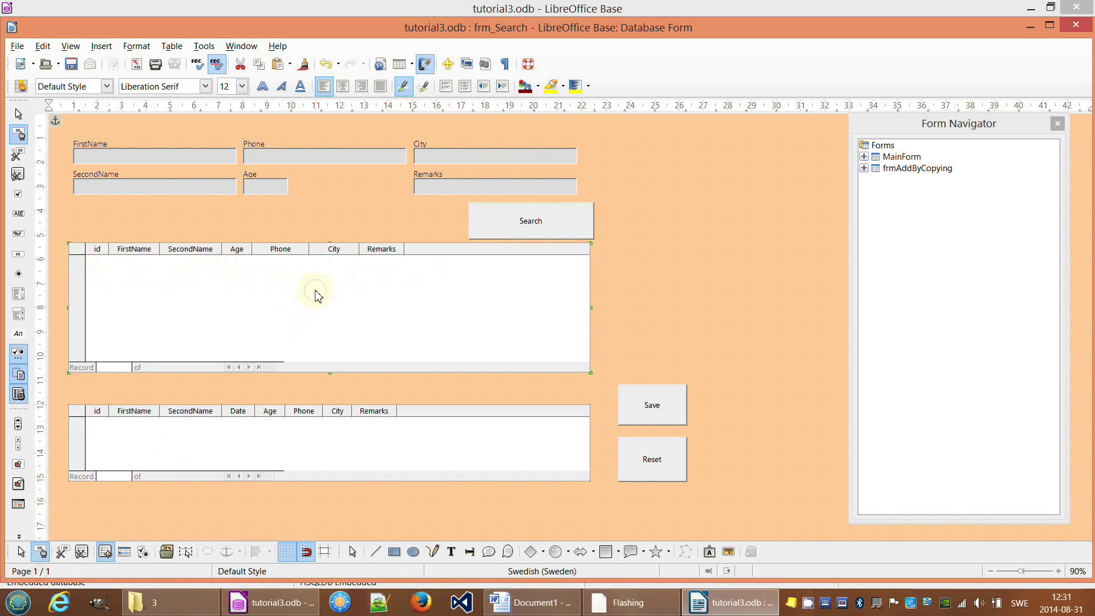
Move the search-results grid Table Control 1 down to sit just above the copy grid.
click(333, 247)
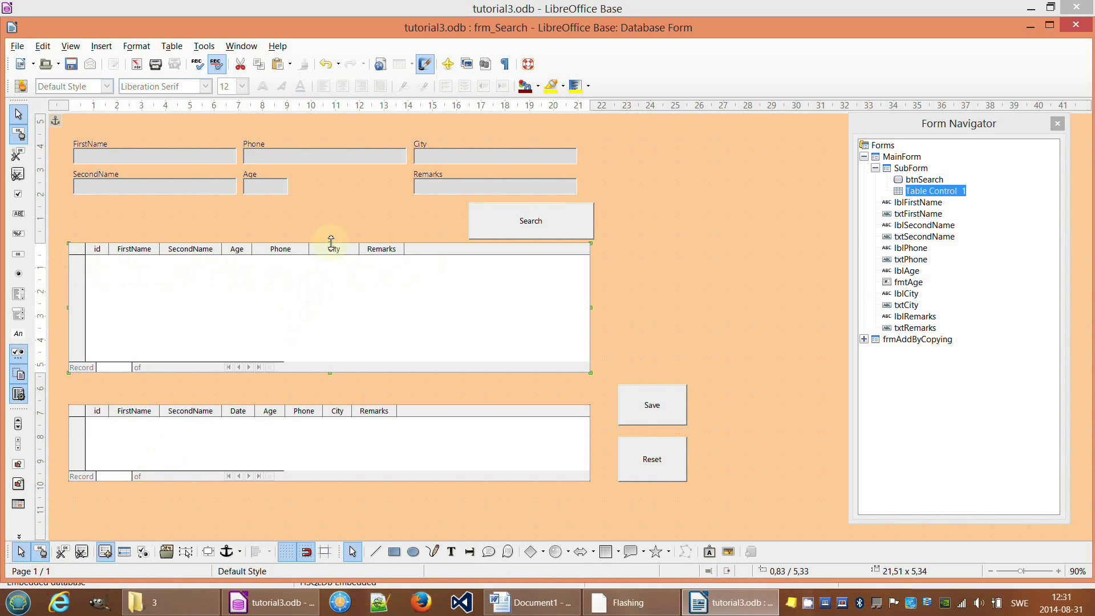
drag(332, 254, 325, 352)
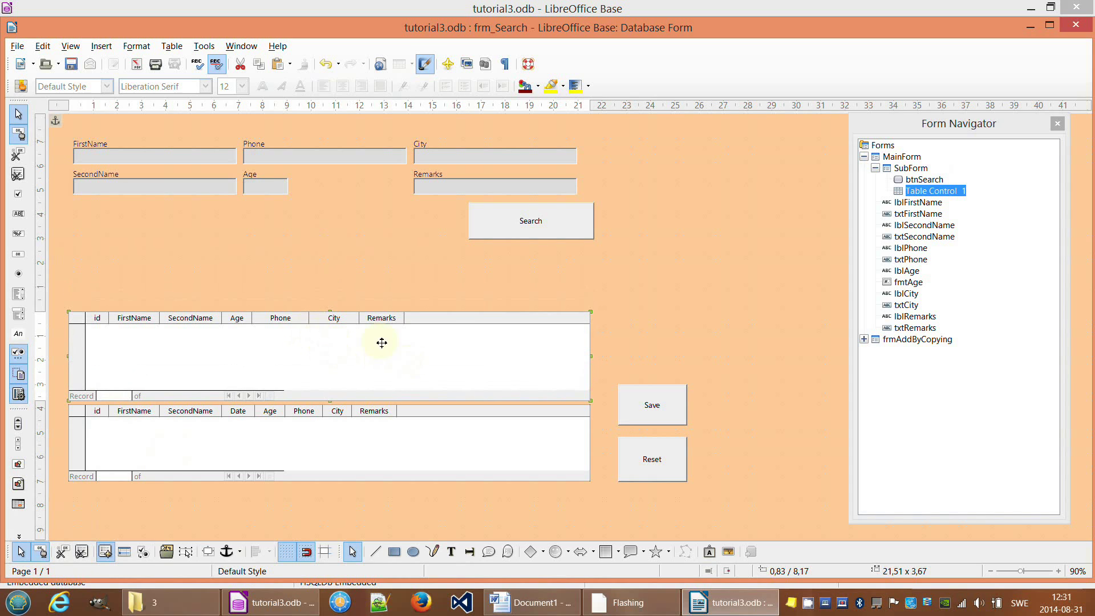
click(285, 357)
Add a new top-level form under Forms in the Form Navigator named frmShowAllValues.
click(915, 169)
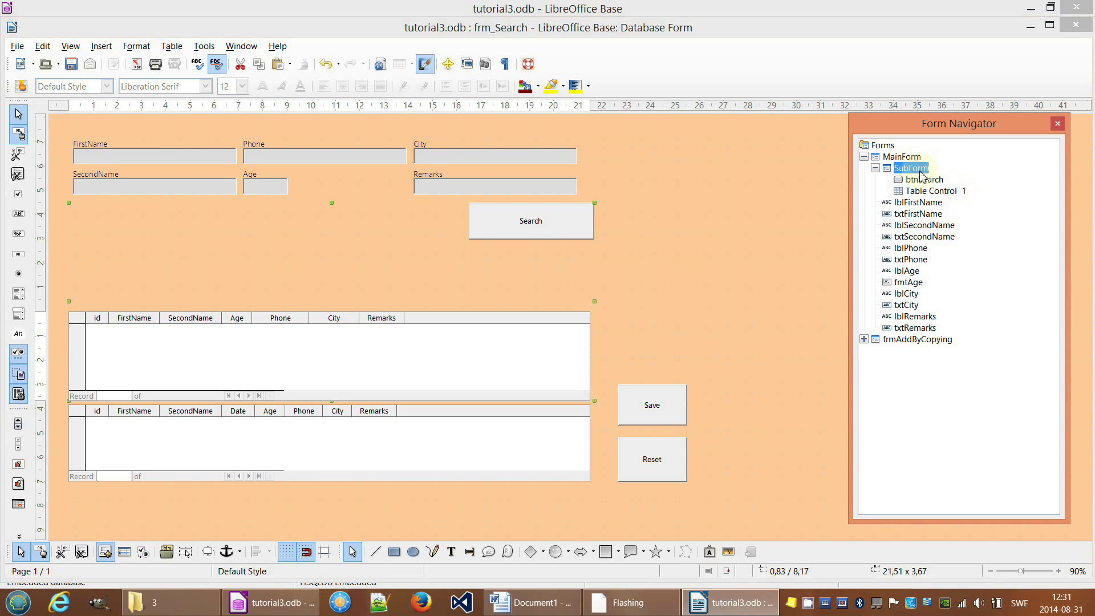
click(900, 157)
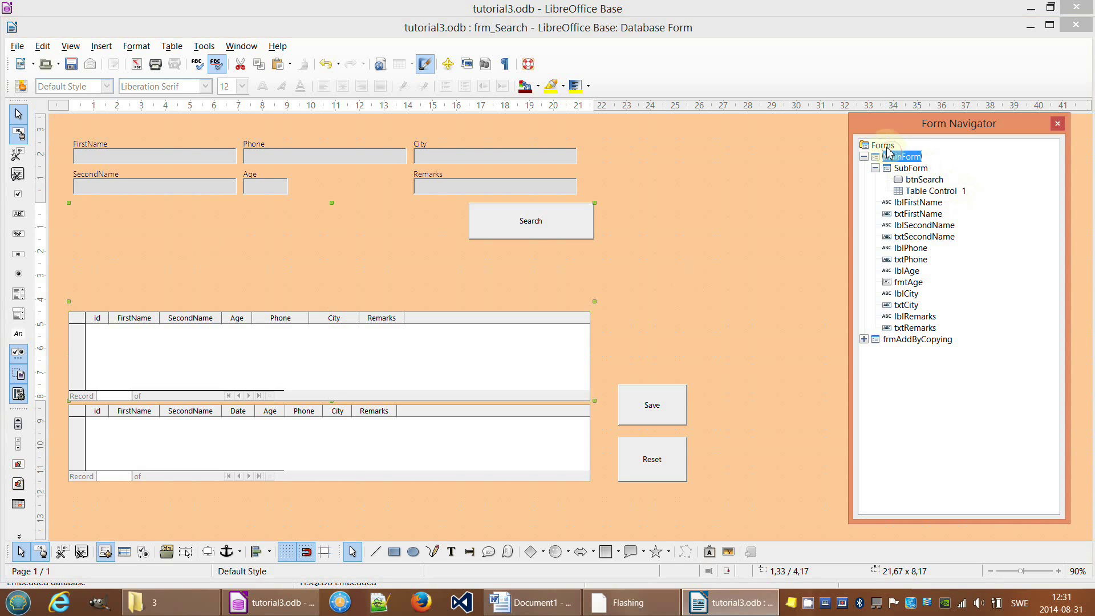
right_click(883, 145)
mouse_move(912, 151)
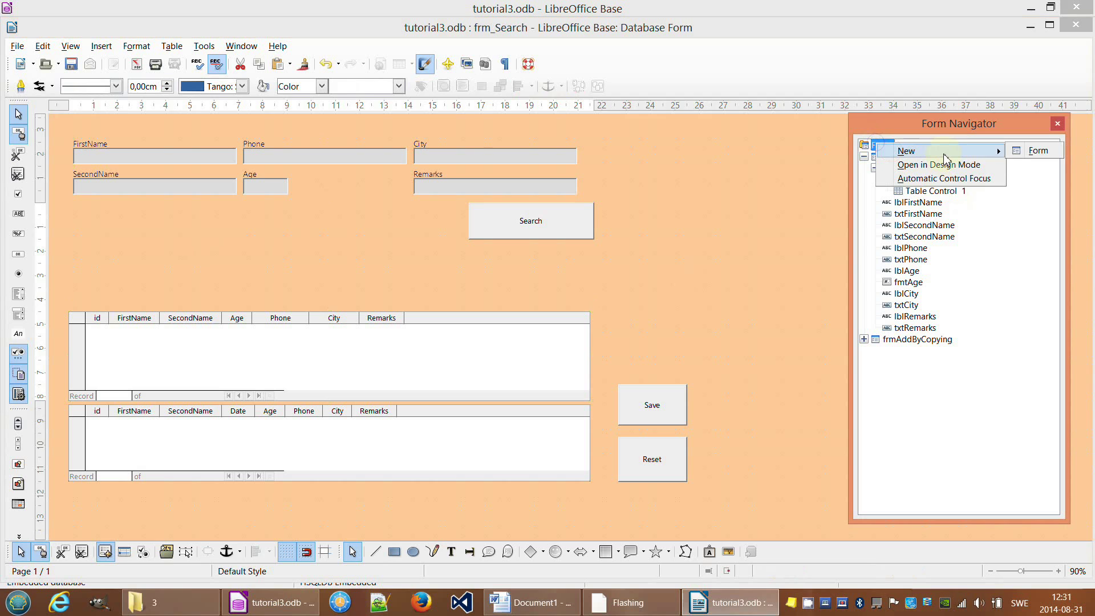
click(1032, 157)
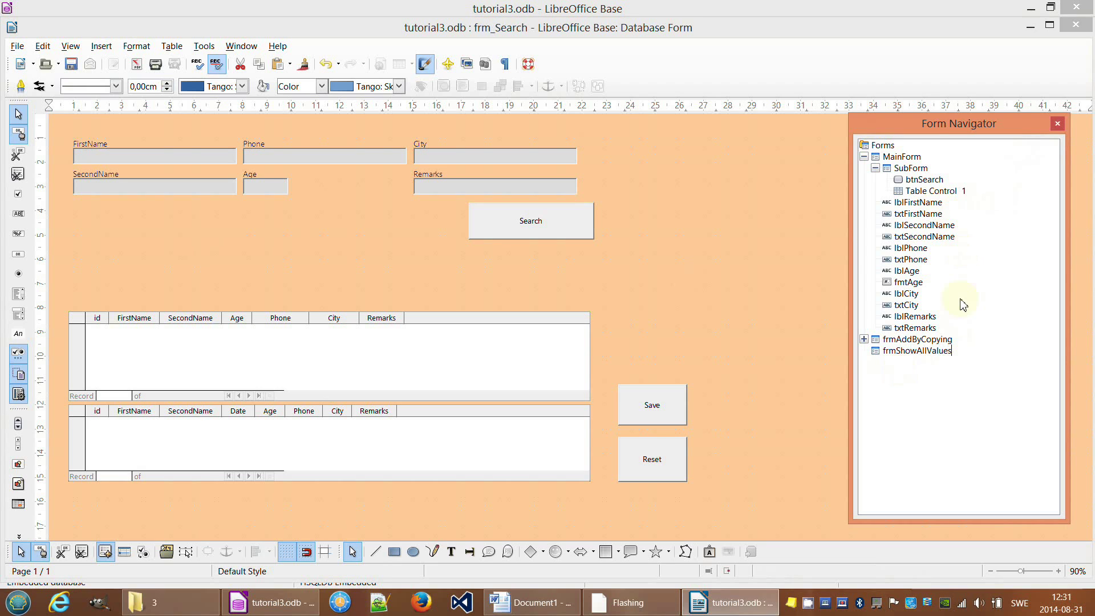
key(Return)
right_click(900, 352)
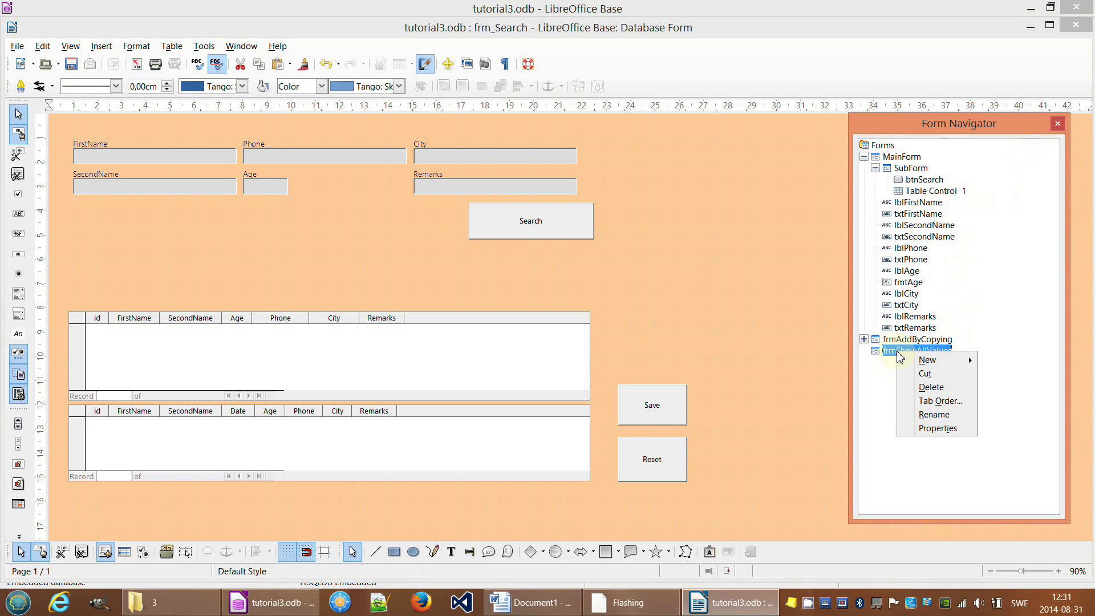
mouse_move(955, 366)
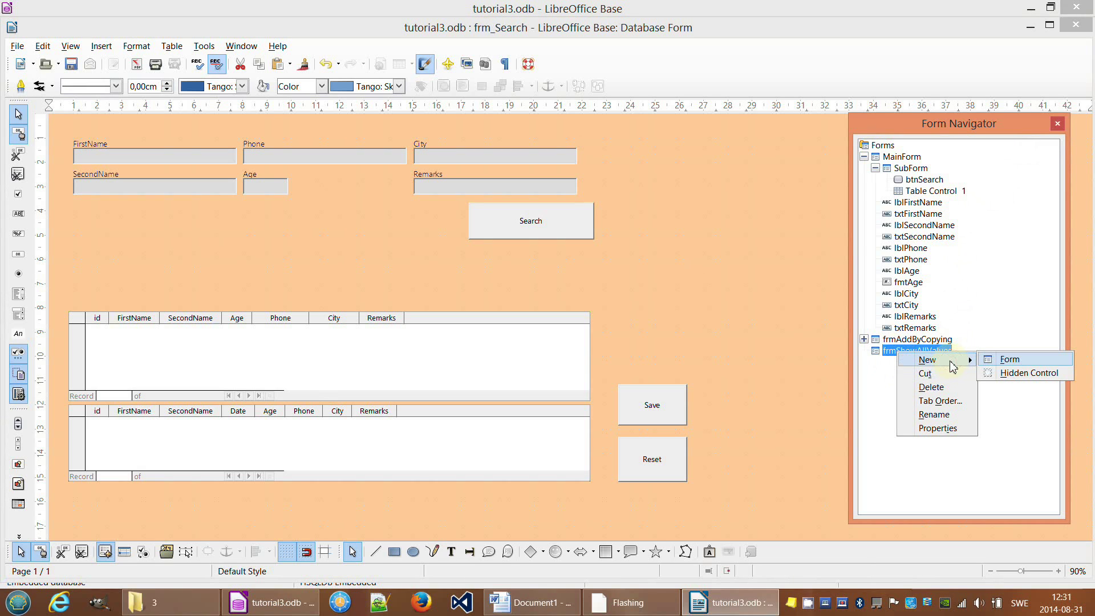
click(872, 353)
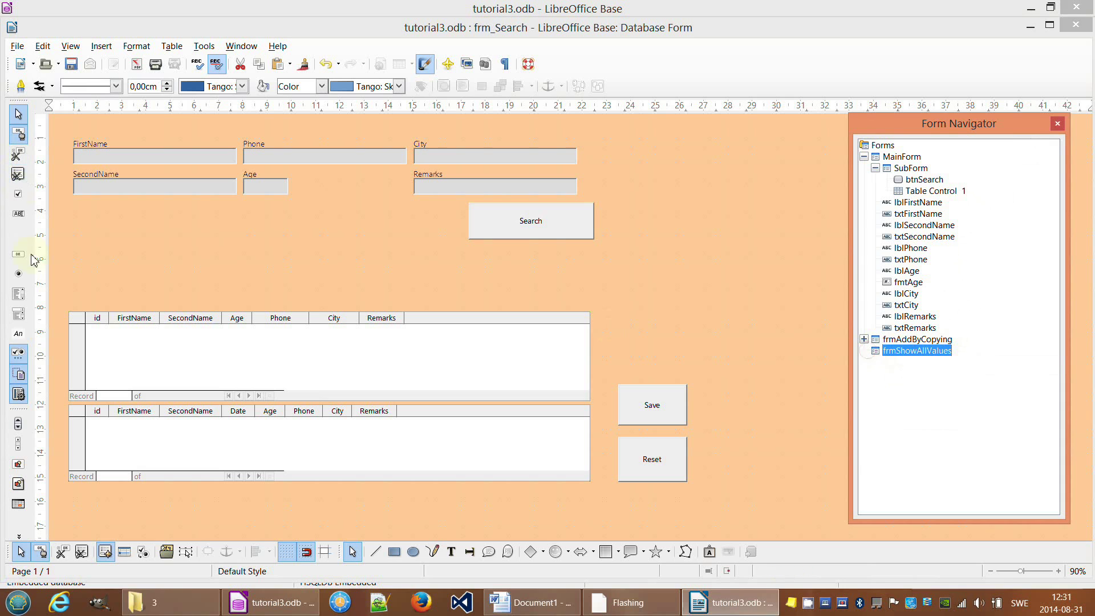
Draw a trial table grid, cancel its wizard, and delete the unbound grid.
click(19, 536)
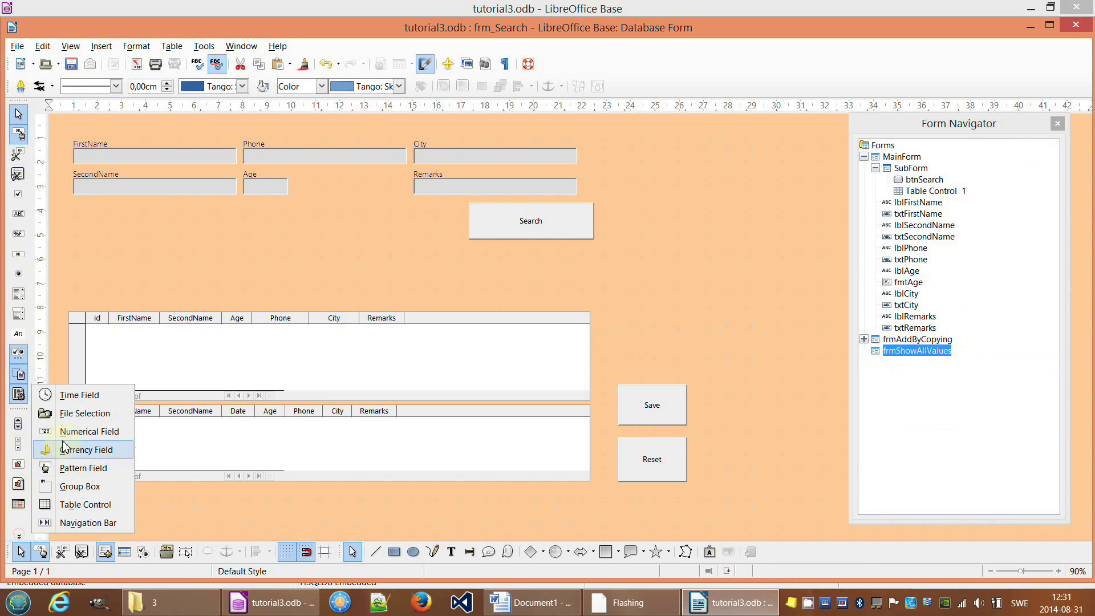
click(95, 505)
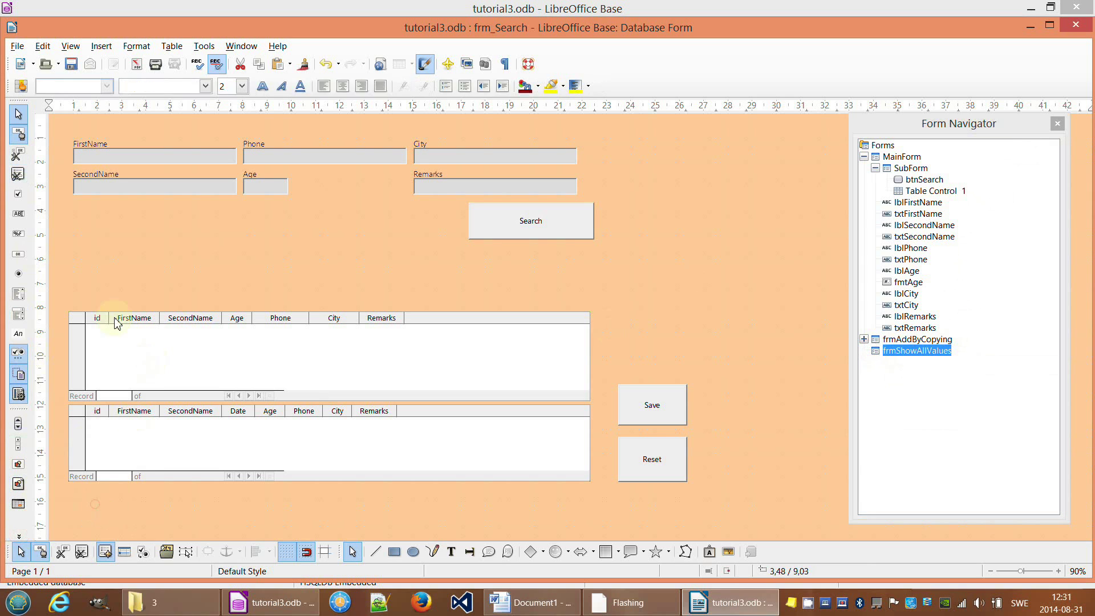
drag(73, 245, 590, 309)
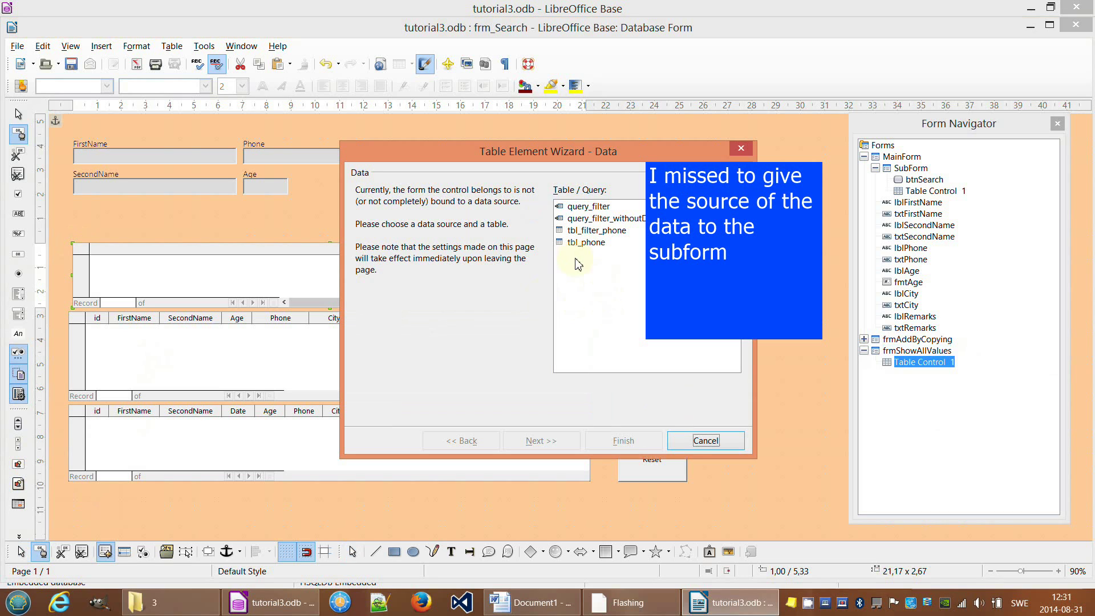
click(702, 441)
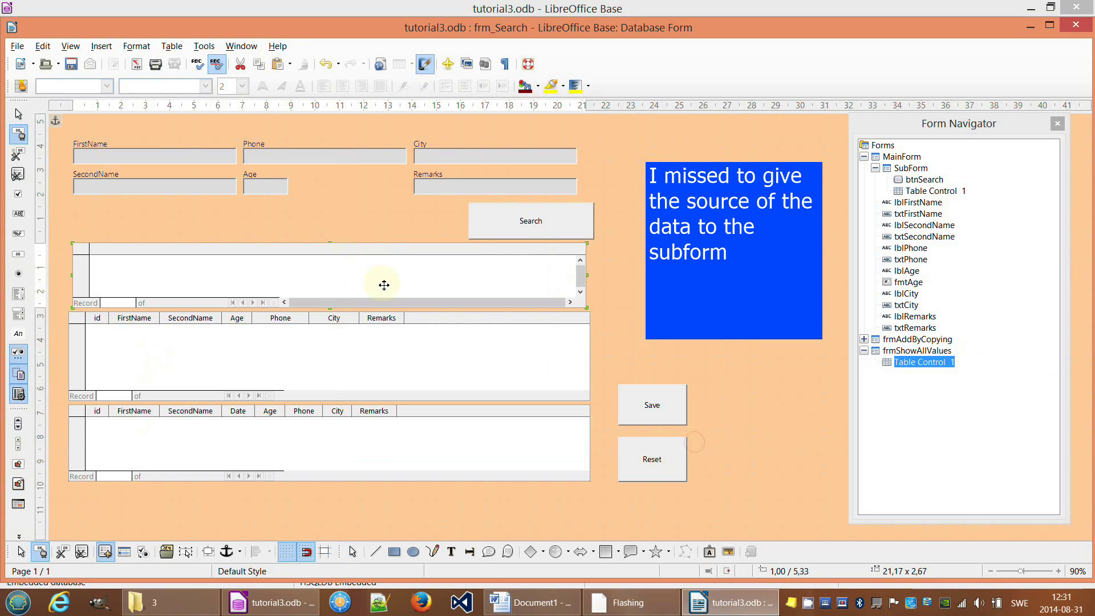
key(Delete)
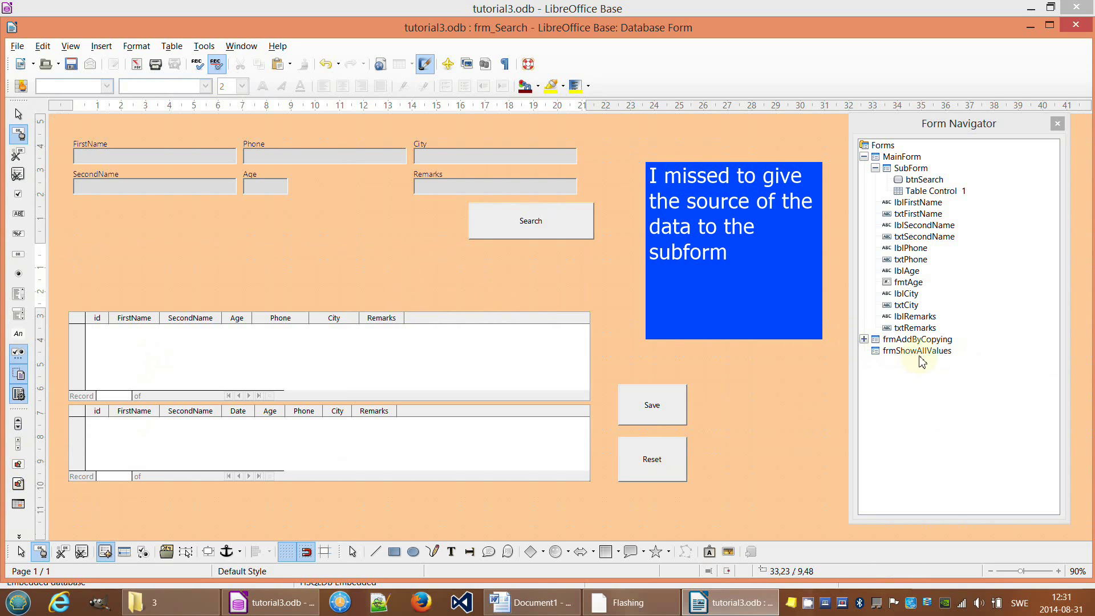
Set frmShowAllValues' content type to Query and its content to query_filter.
right_click(912, 351)
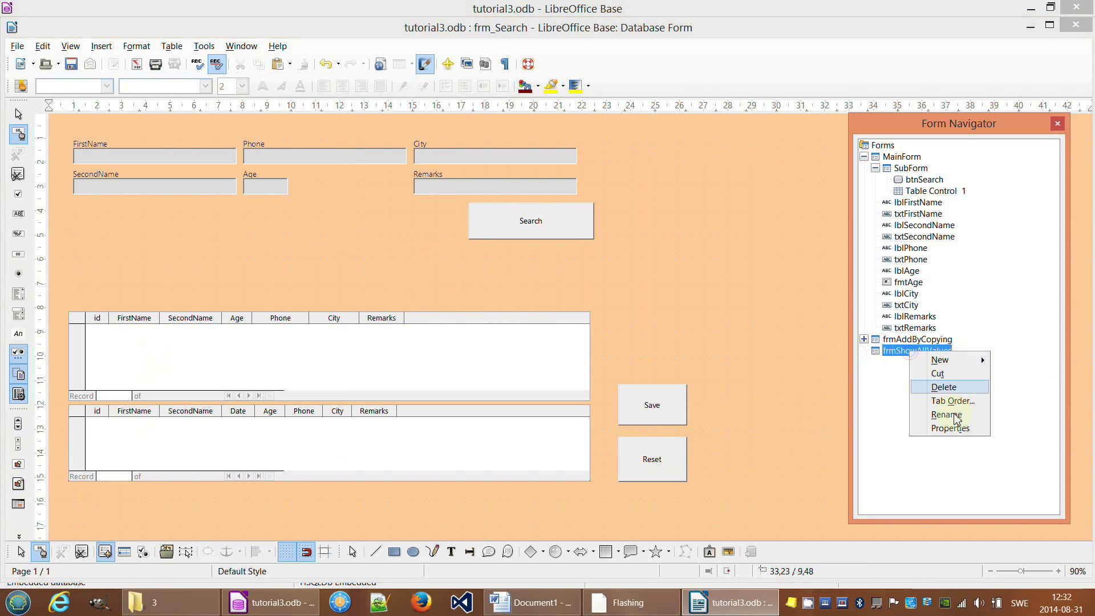
click(951, 429)
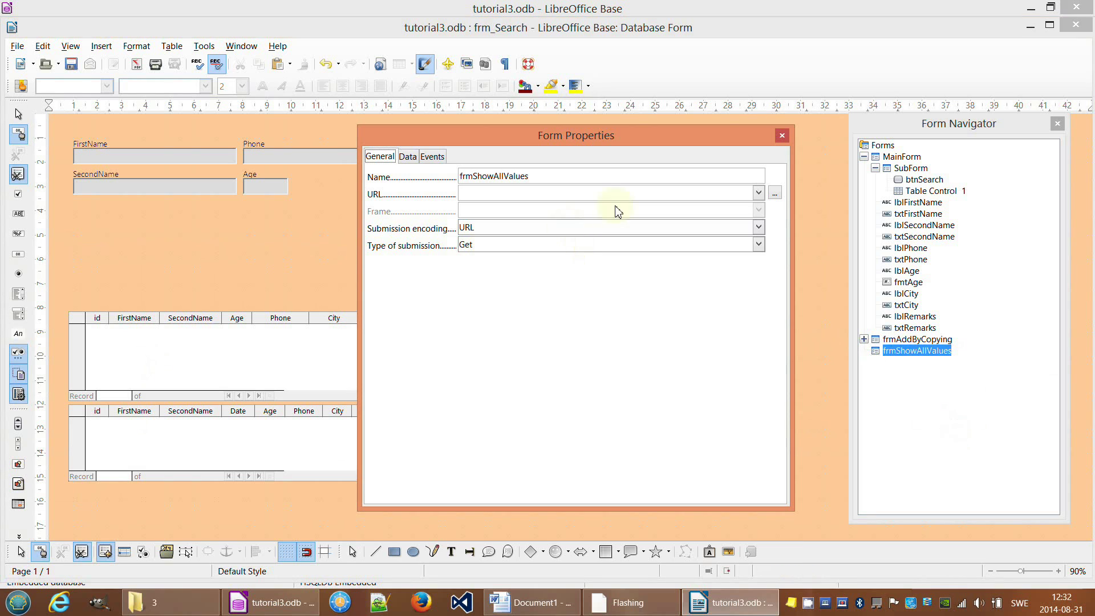
click(407, 157)
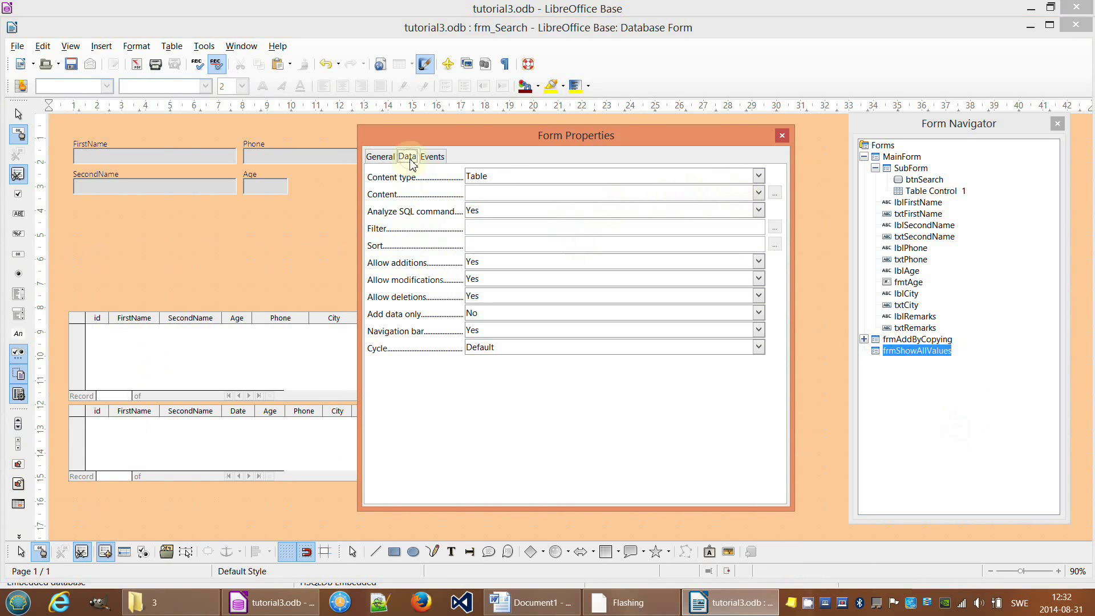
click(757, 193)
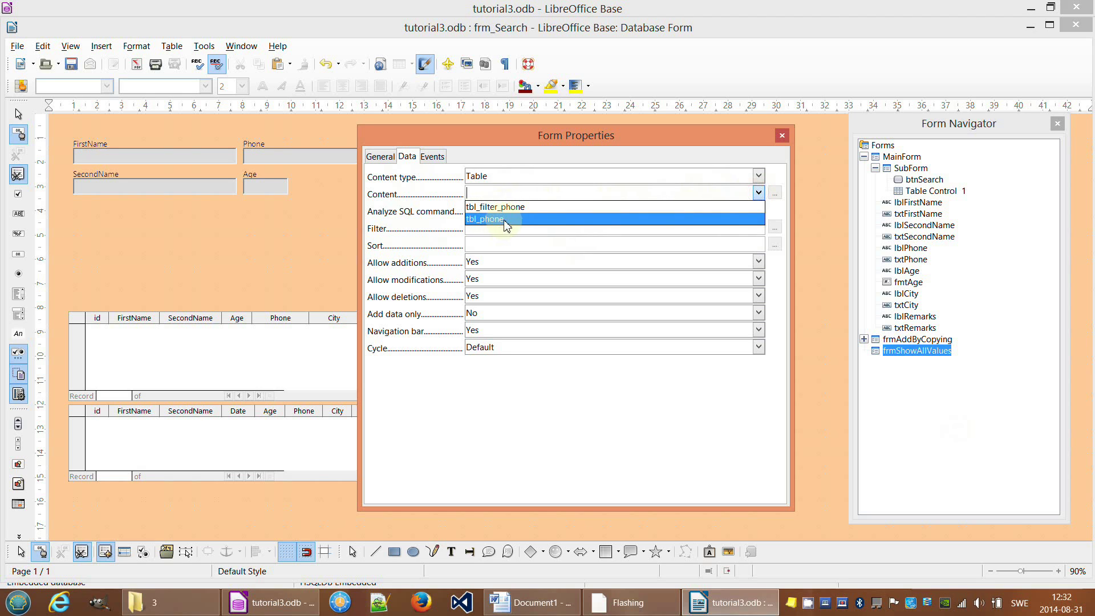
click(577, 178)
click(623, 176)
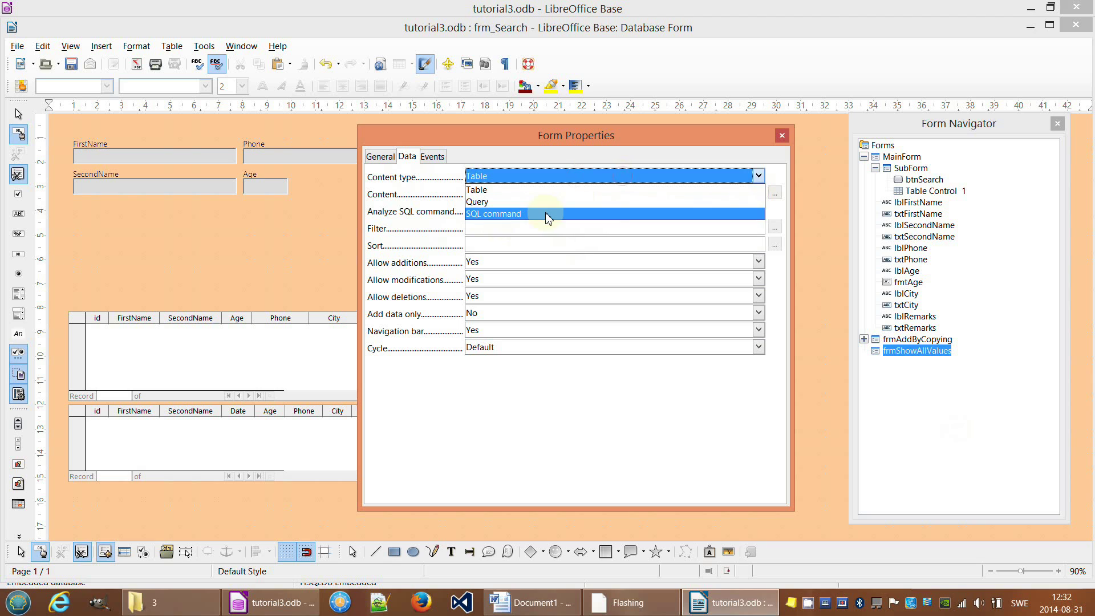
click(548, 202)
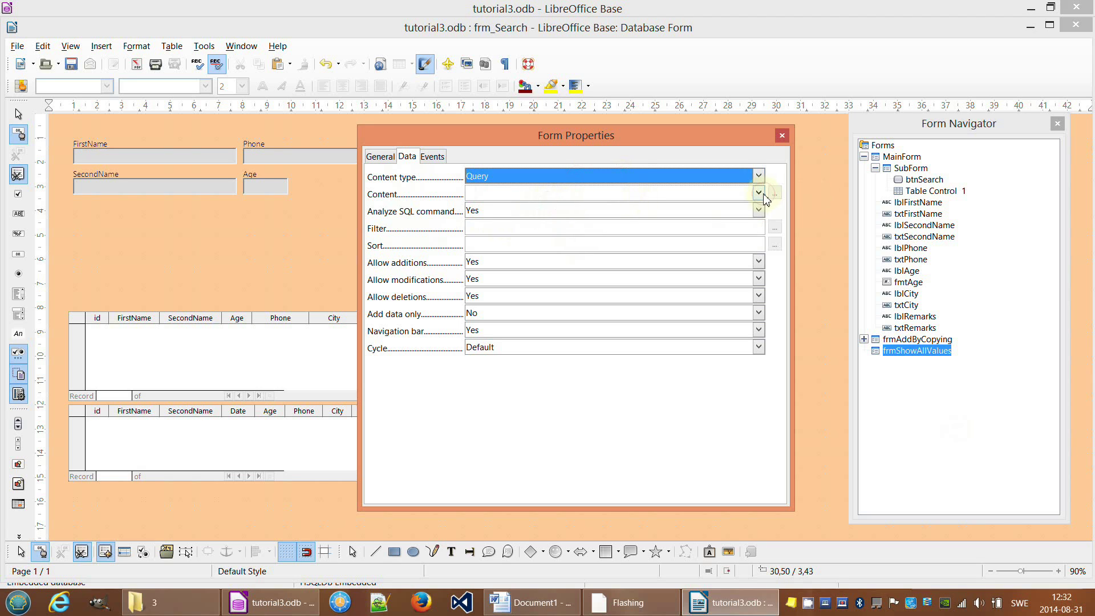
click(759, 194)
click(587, 211)
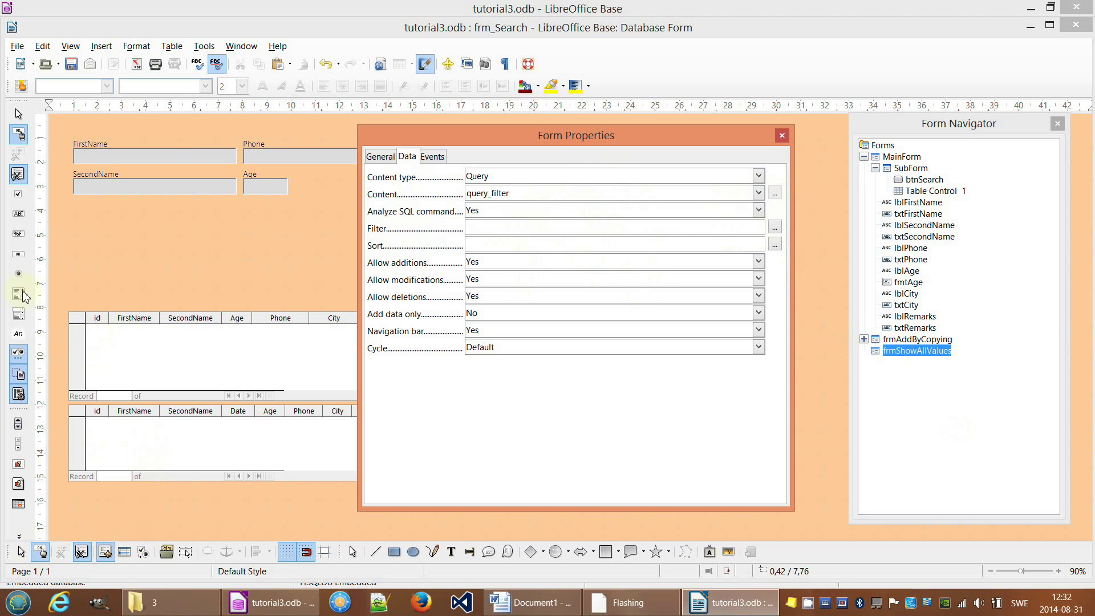
Close the Form Properties dialog and return to the form design.
click(20, 546)
click(19, 537)
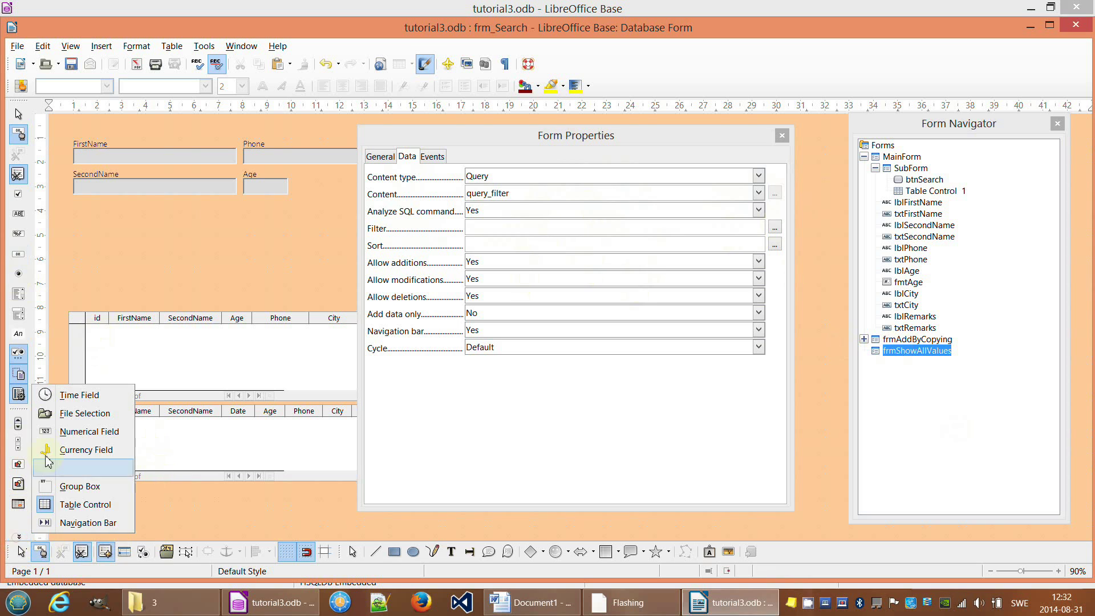
click(65, 504)
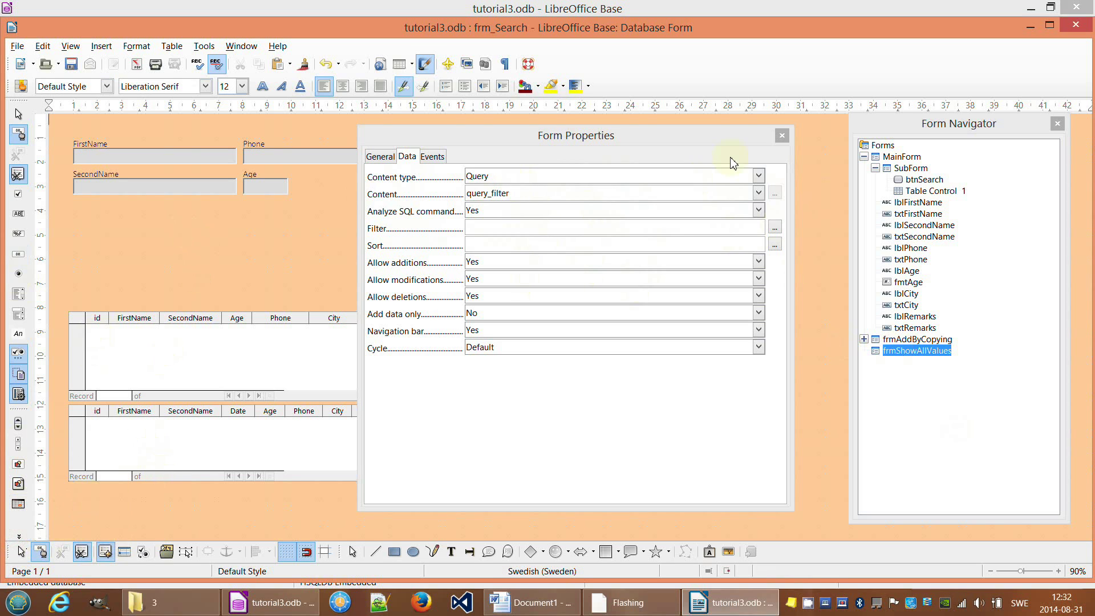
click(782, 135)
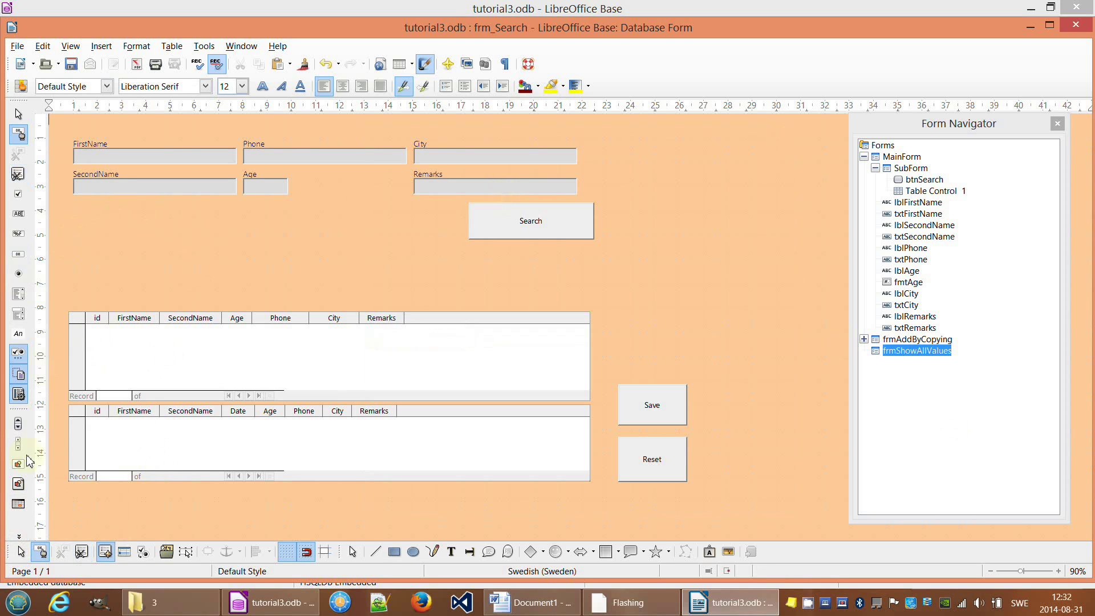
click(19, 536)
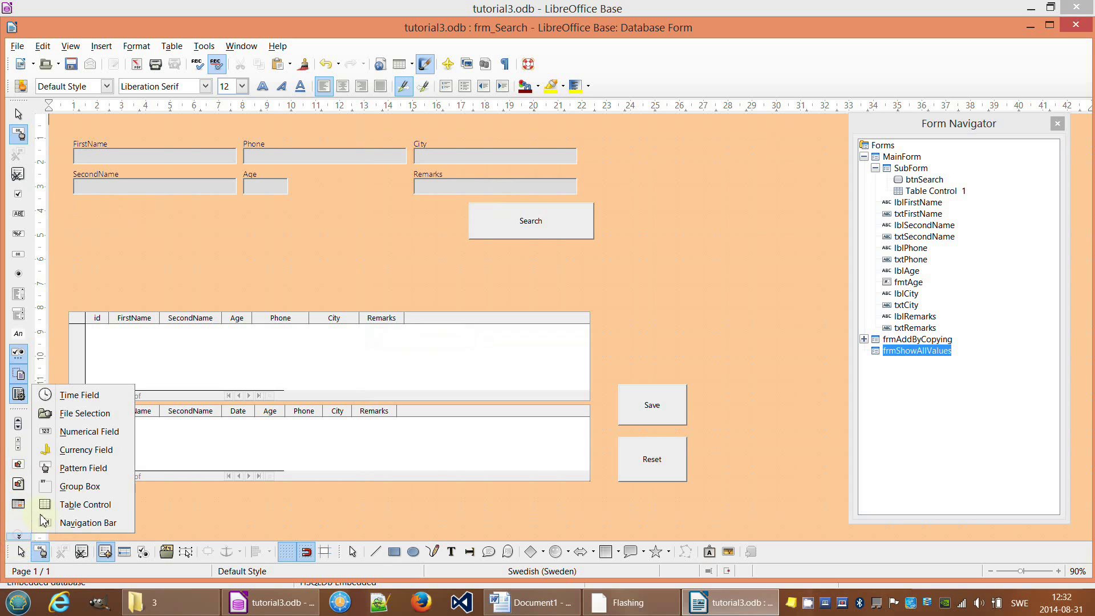
Draw a table grid holding all fields id through Remarks and align it with the other grids.
click(63, 504)
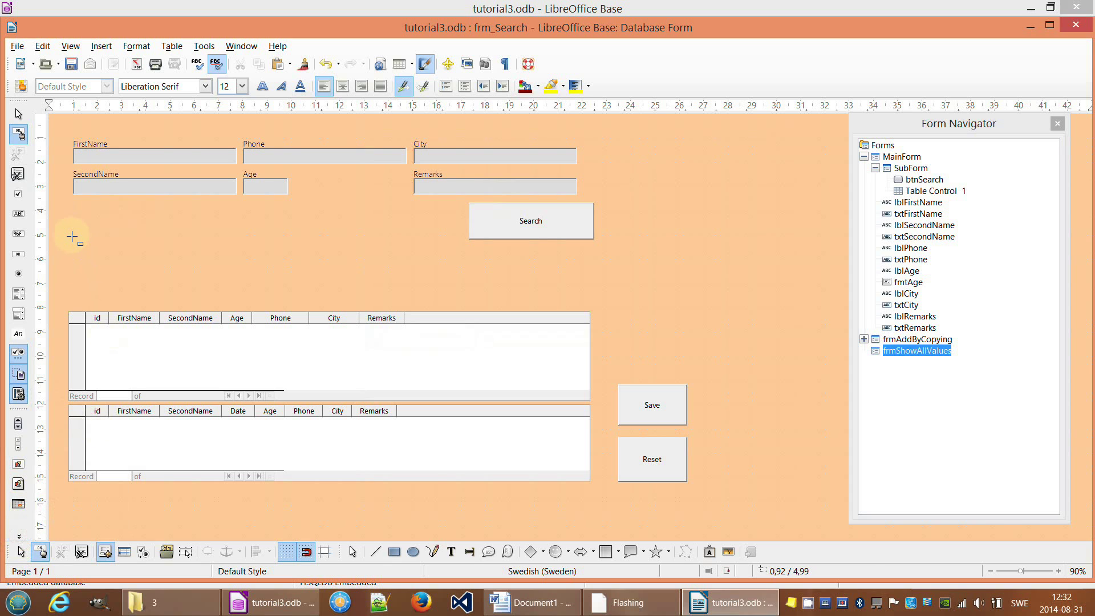
drag(72, 237, 592, 305)
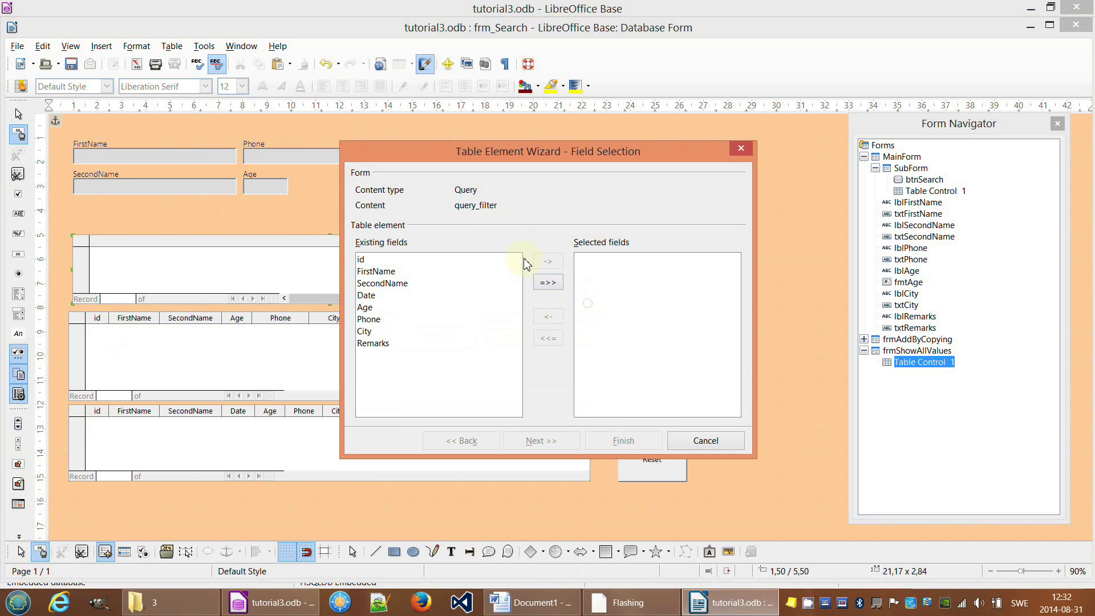
click(547, 282)
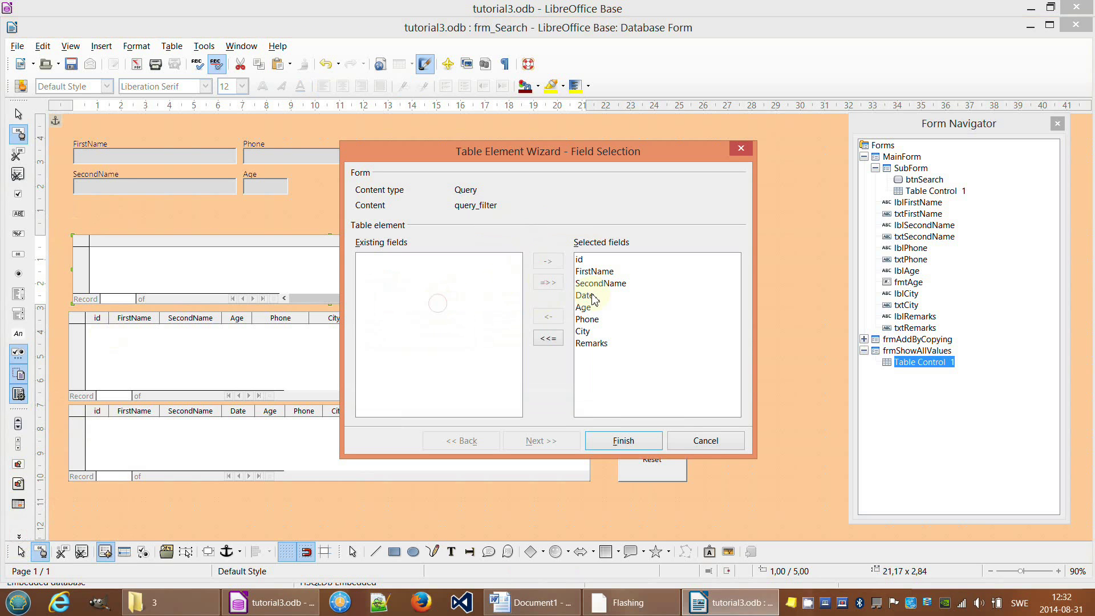
click(623, 441)
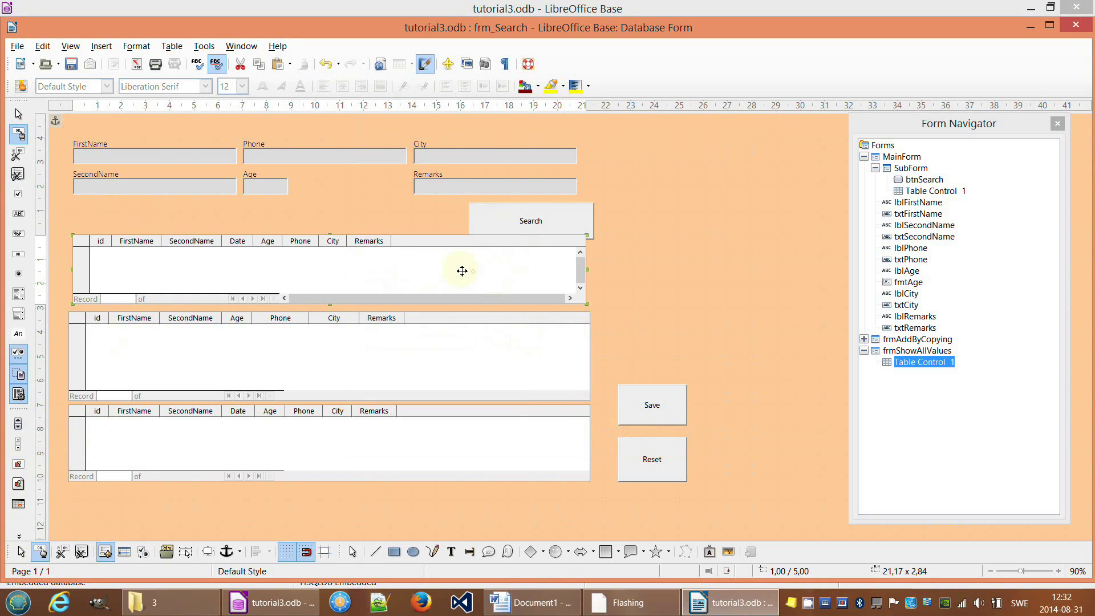
drag(462, 271, 460, 275)
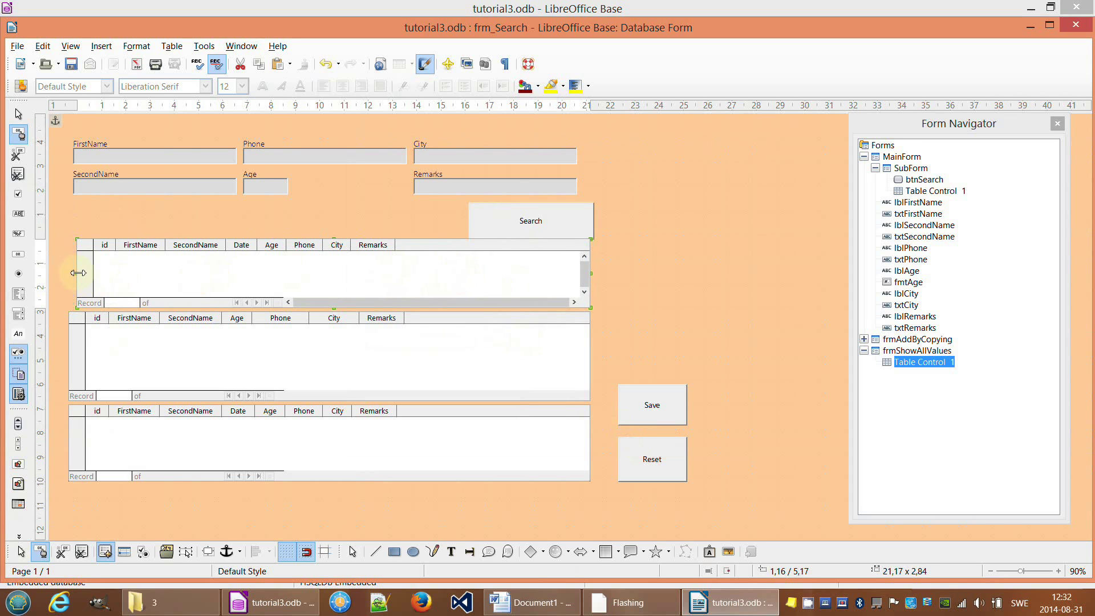
drag(78, 273, 68, 273)
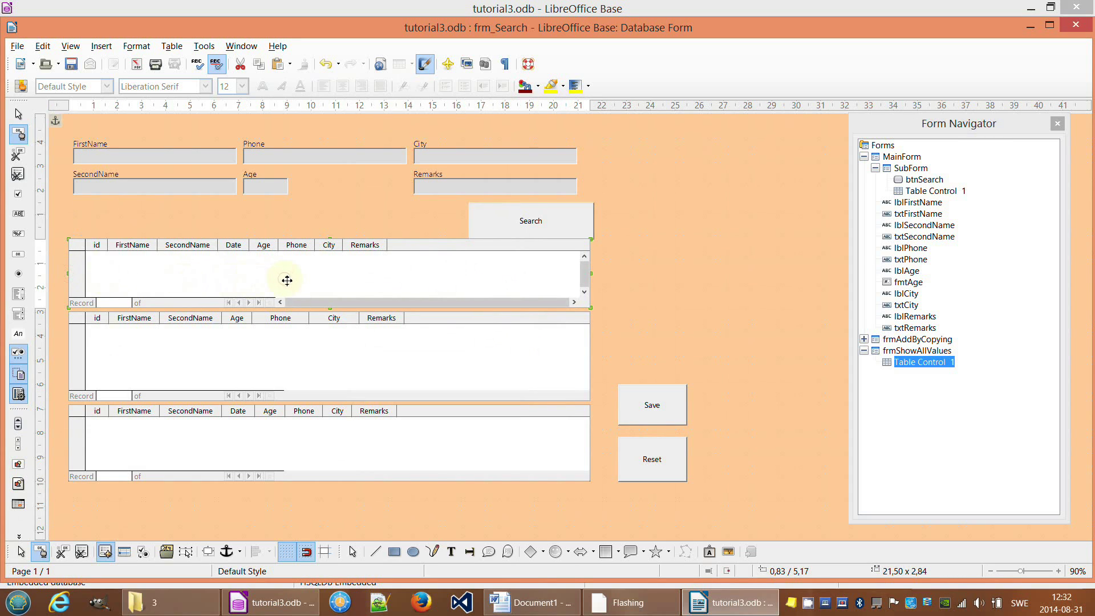
drag(287, 280, 288, 298)
Open the Form Properties of frmShowAllValues at its Data tab.
right_click(915, 362)
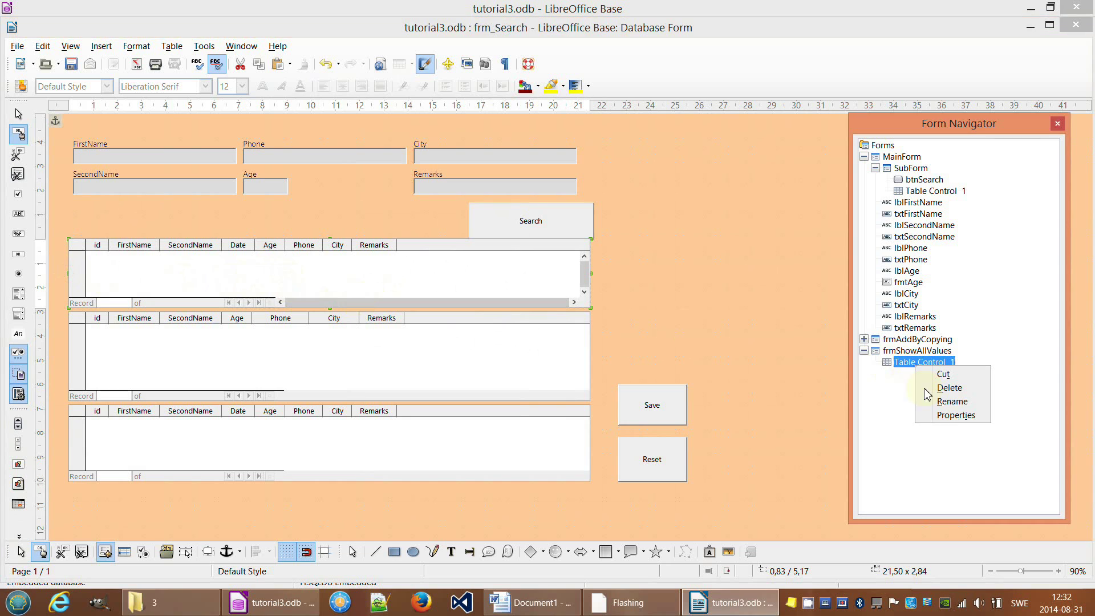
key(Escape)
click(917, 351)
right_click(917, 351)
click(951, 431)
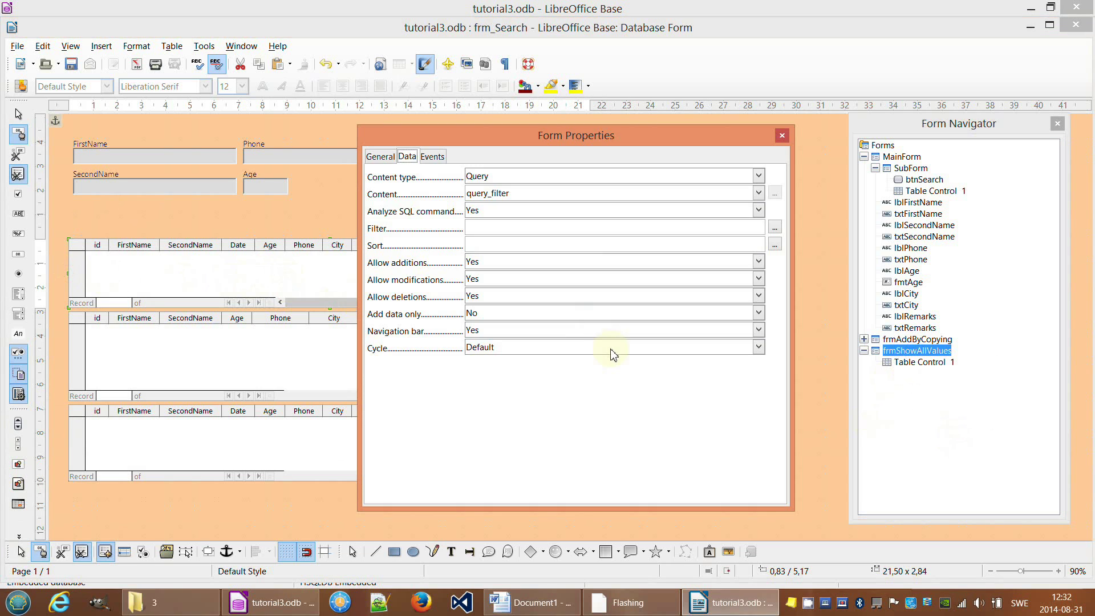
click(380, 156)
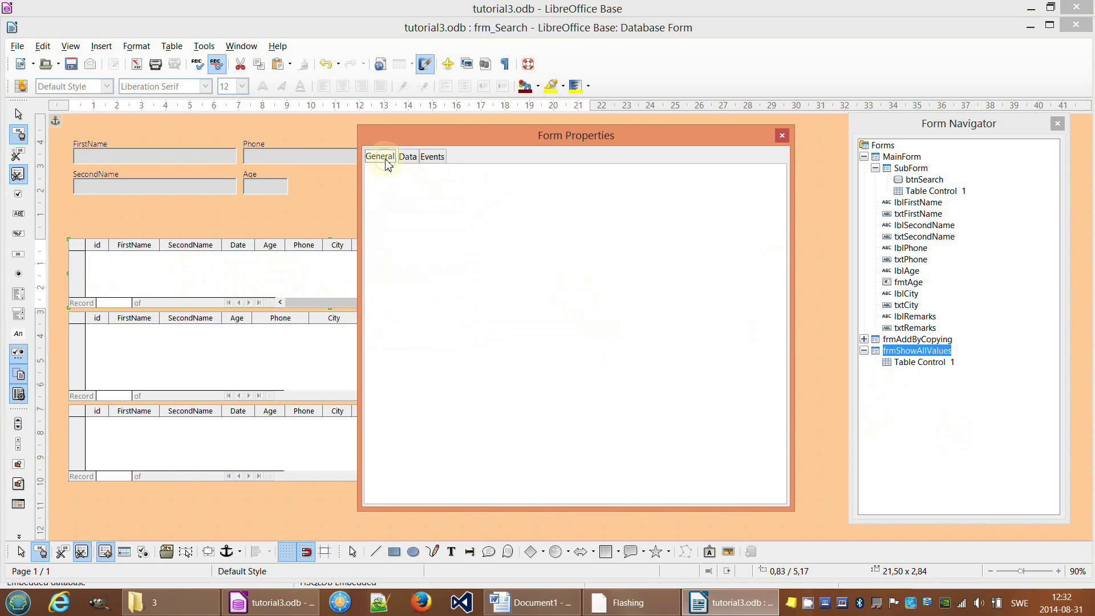
click(417, 161)
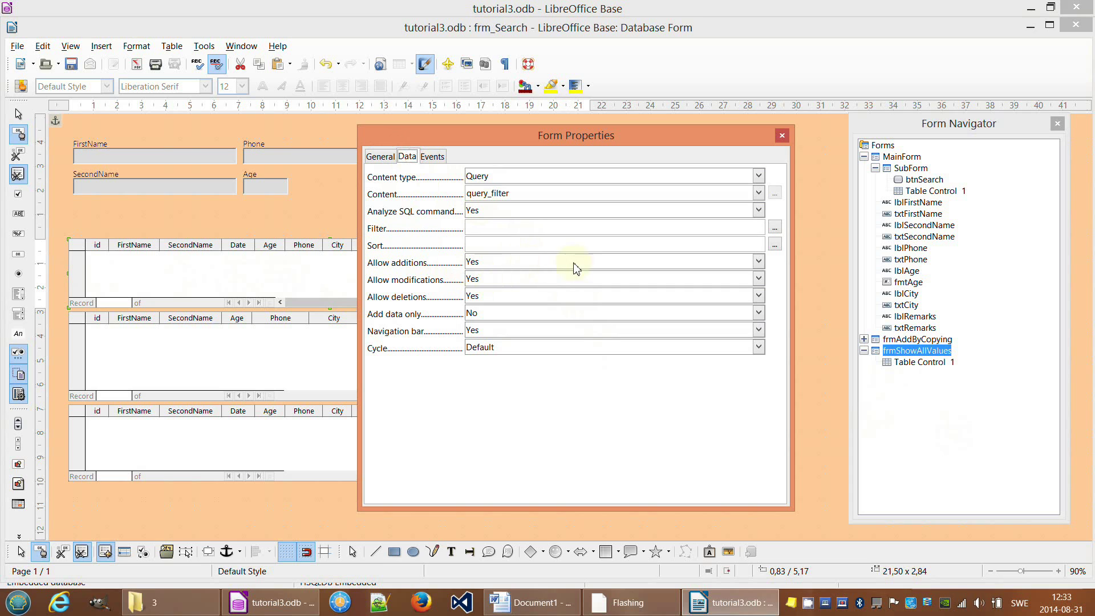
Set Allow additions, Allow modifications and Allow deletions all to No.
click(758, 261)
click(520, 285)
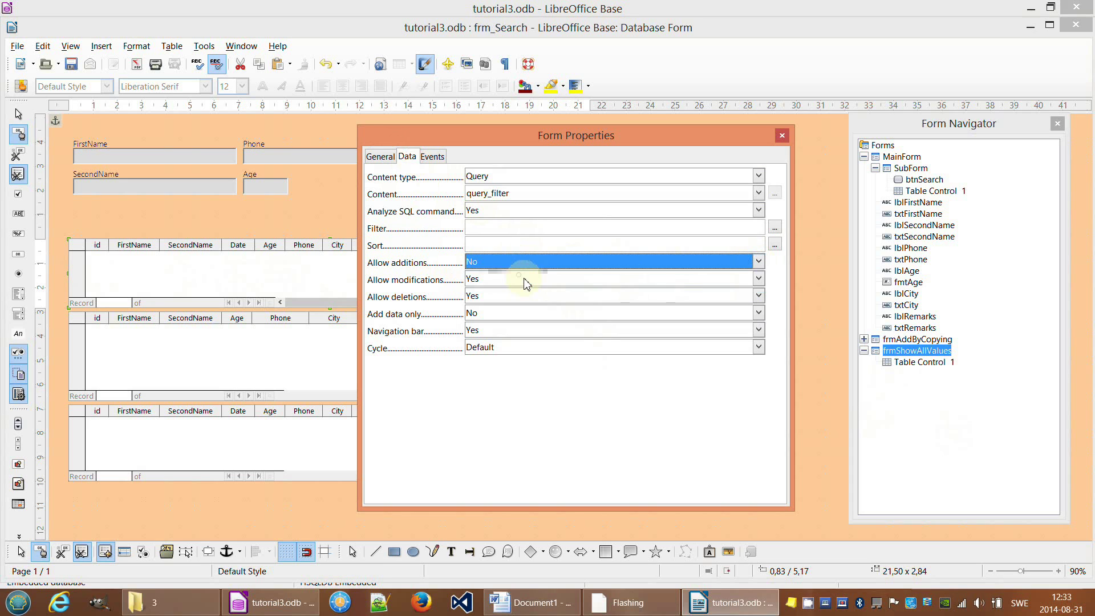
click(532, 281)
click(521, 298)
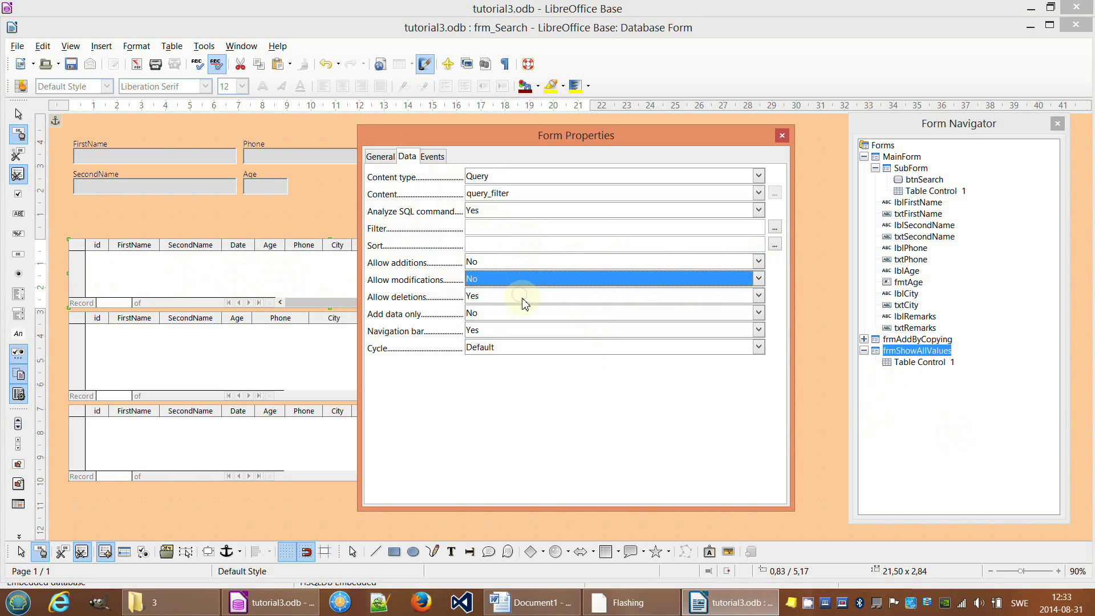
click(527, 300)
click(521, 315)
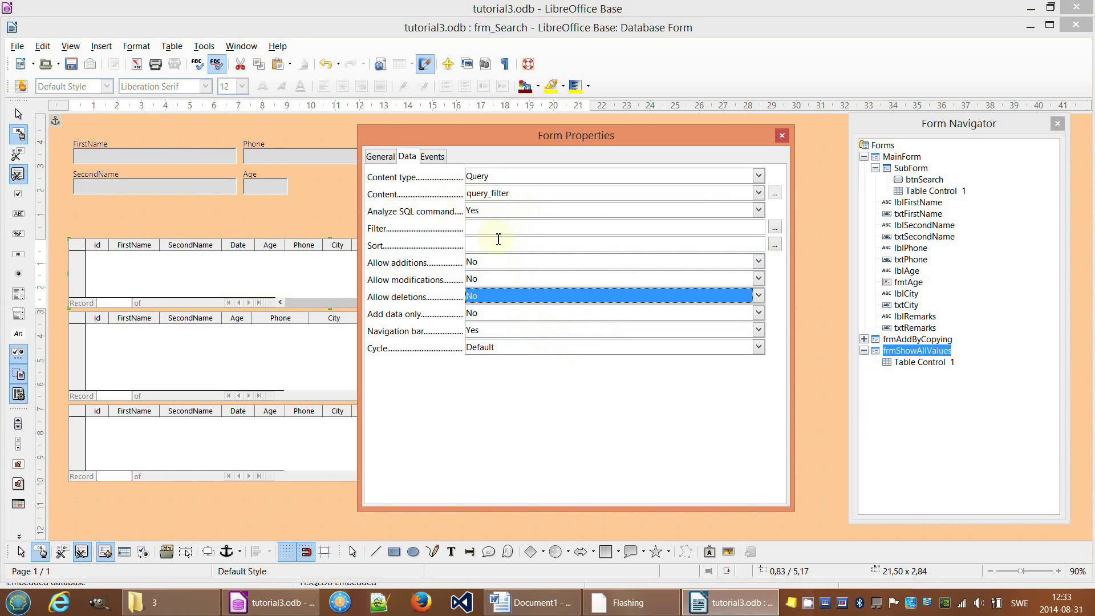
click(396, 157)
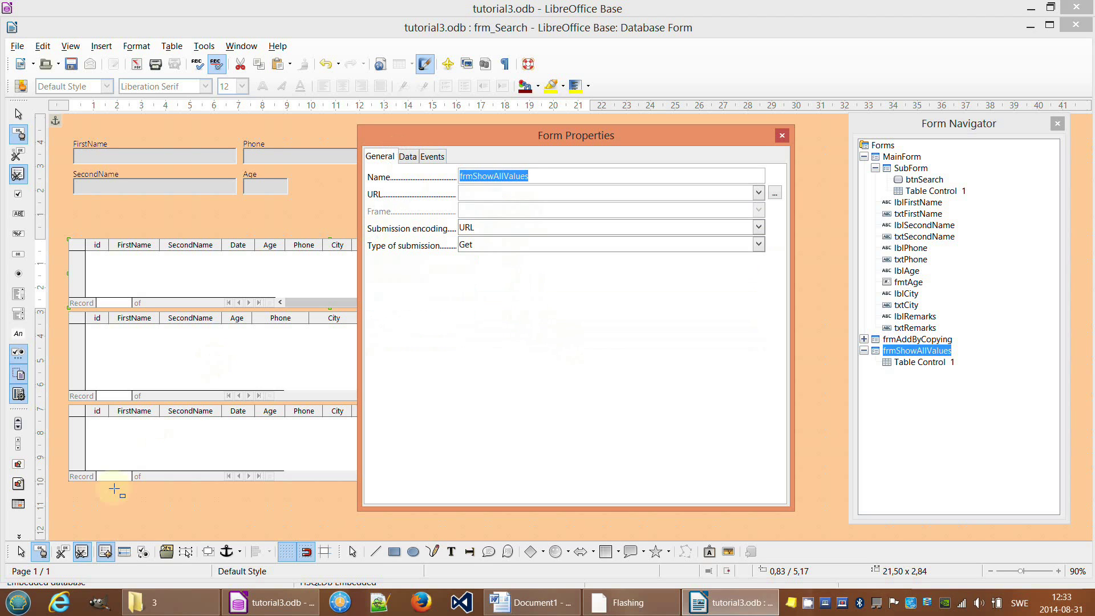
click(71, 457)
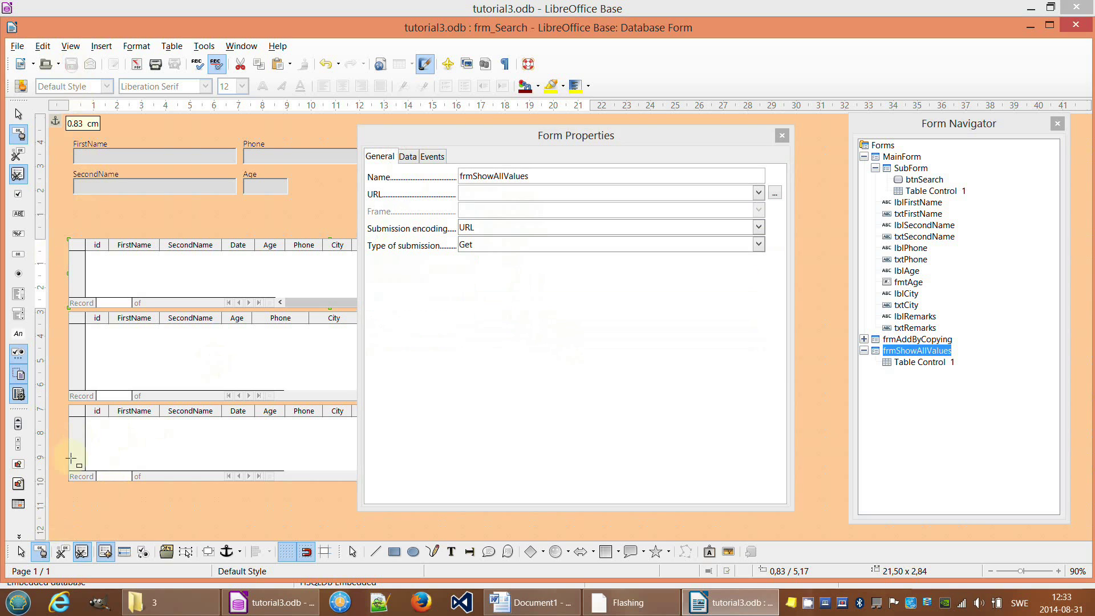
In live mode, copy the found record into the bottom grid with Age 11, save, and search again.
click(40, 551)
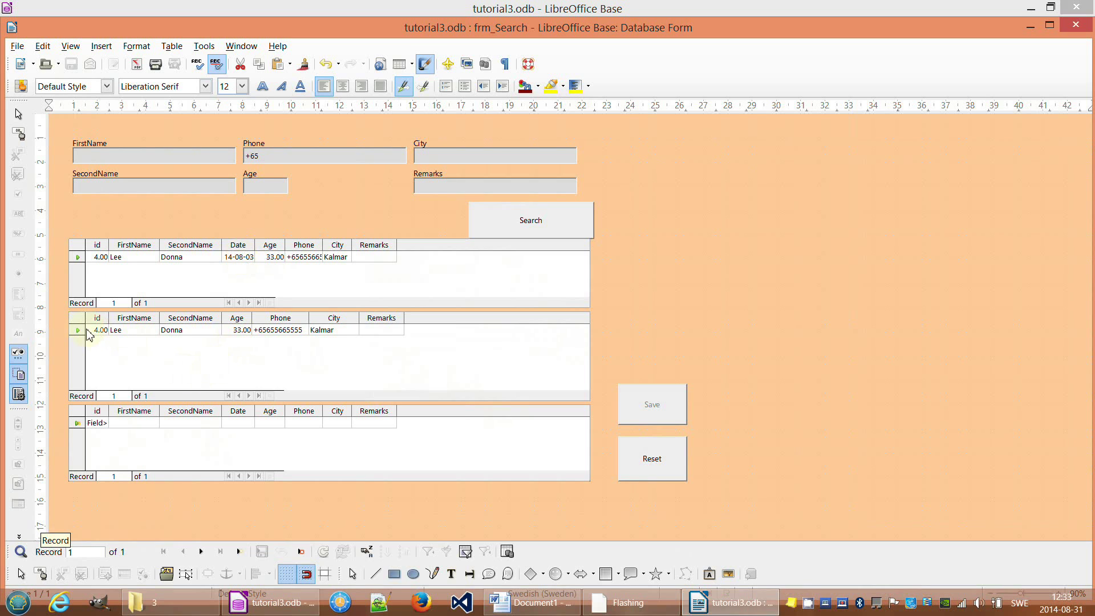
drag(78, 331, 80, 433)
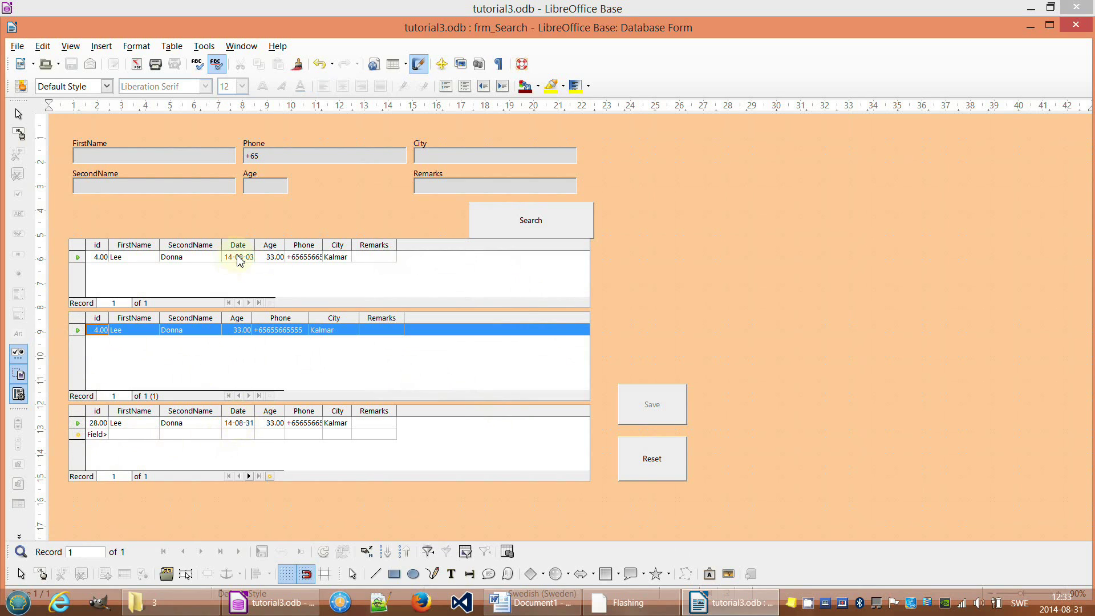
click(275, 425)
text(11)
click(660, 402)
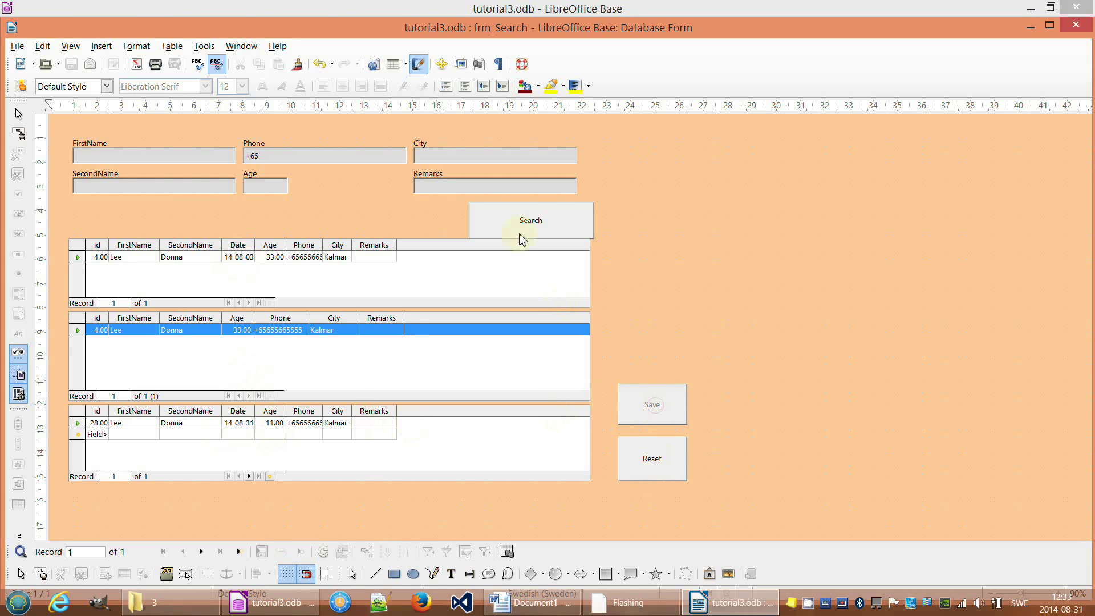
click(532, 224)
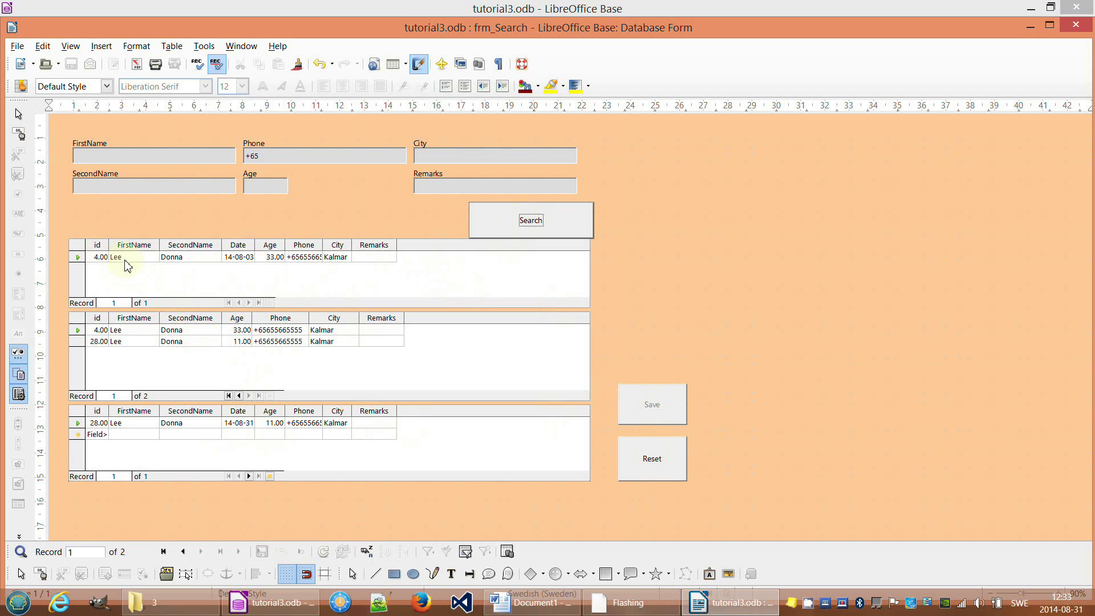
click(40, 574)
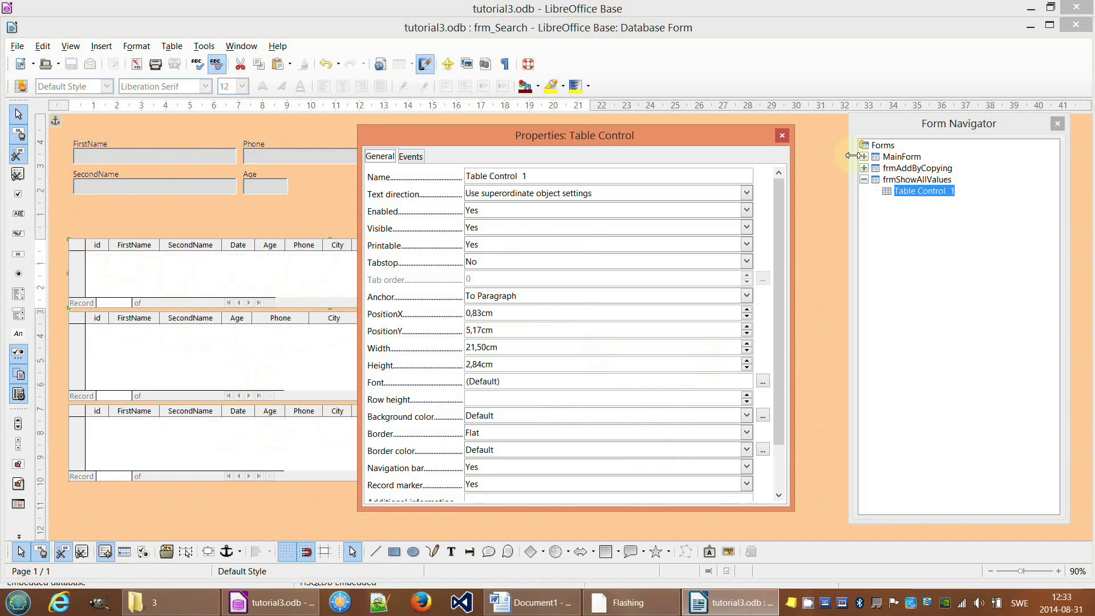
Expand the forms in the Form Navigator, inspect frmShowAllValues and its grid, and close Form Properties.
click(864, 168)
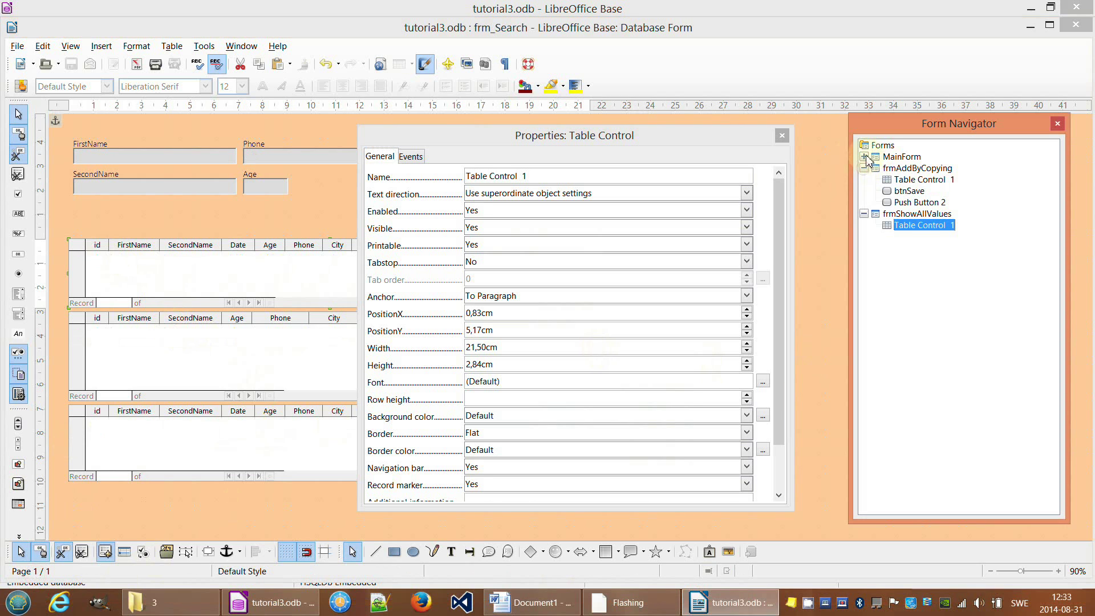
click(864, 156)
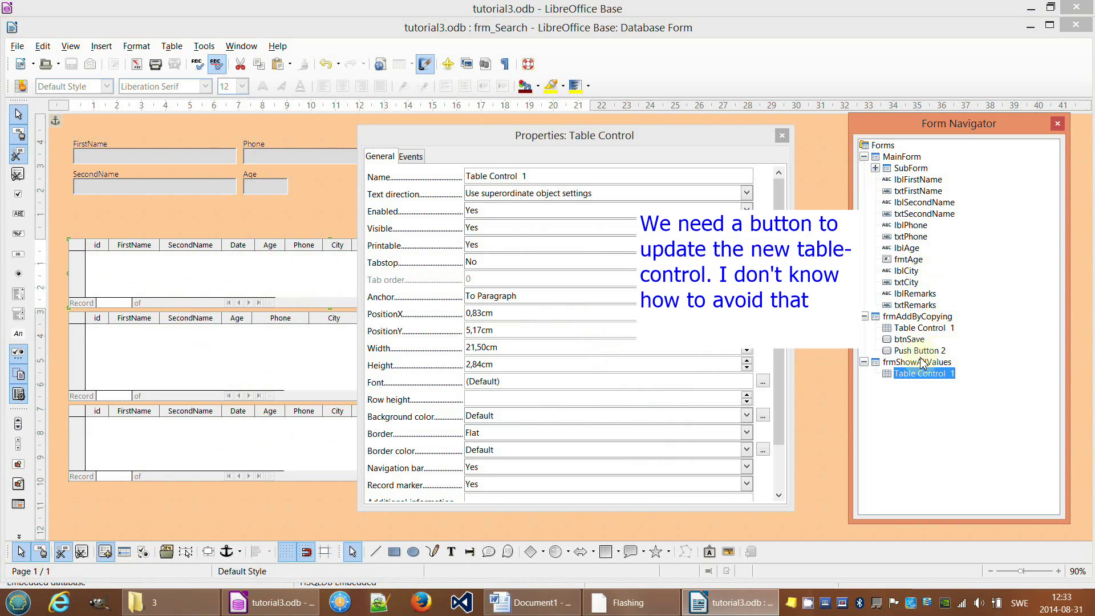
click(911, 363)
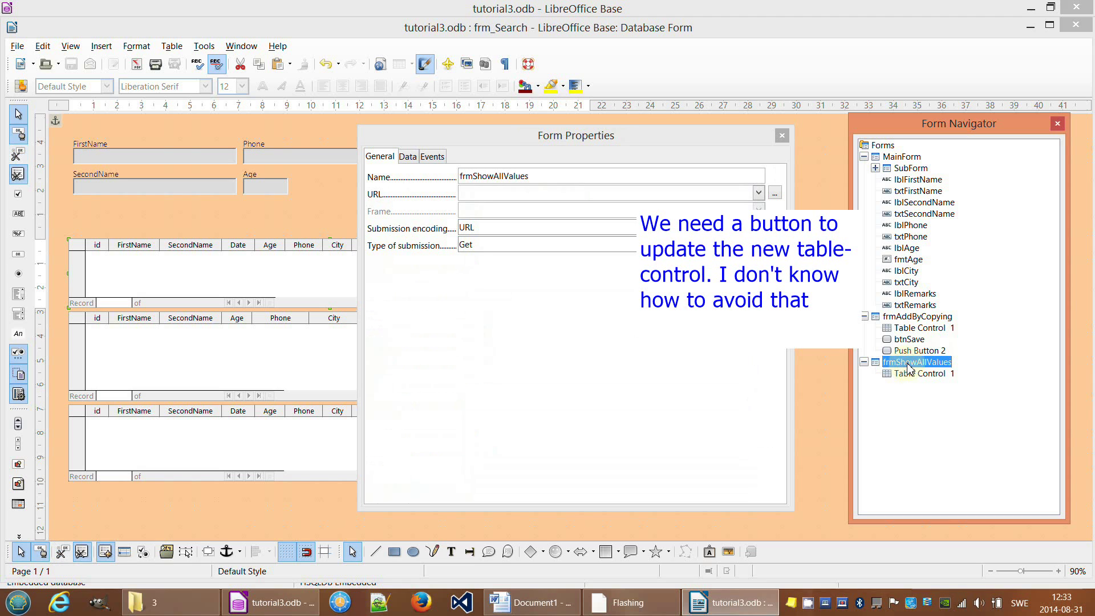
click(912, 373)
click(913, 362)
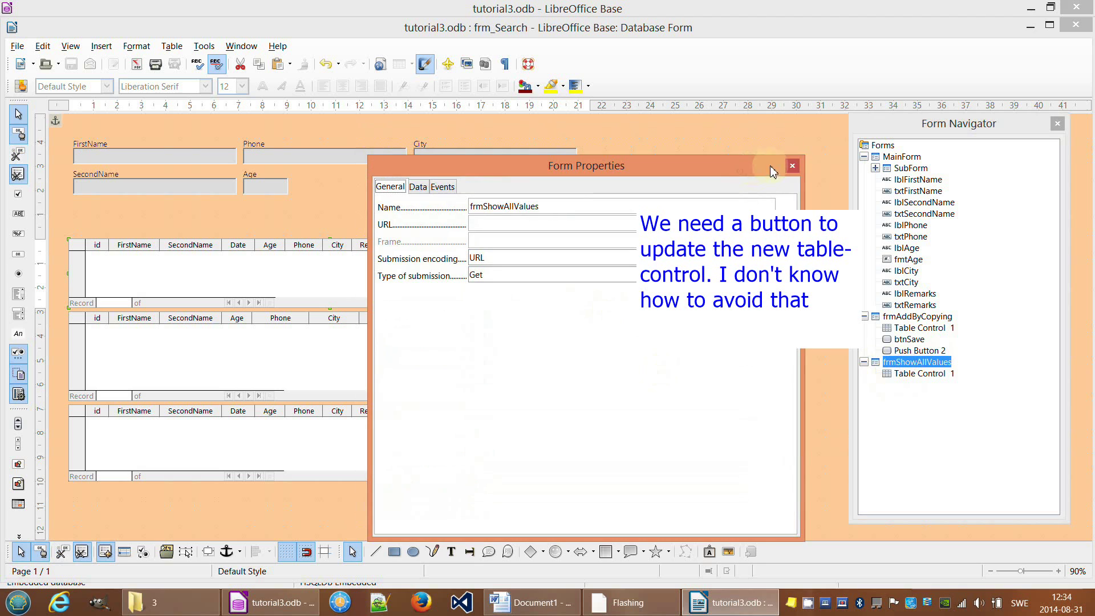
click(787, 165)
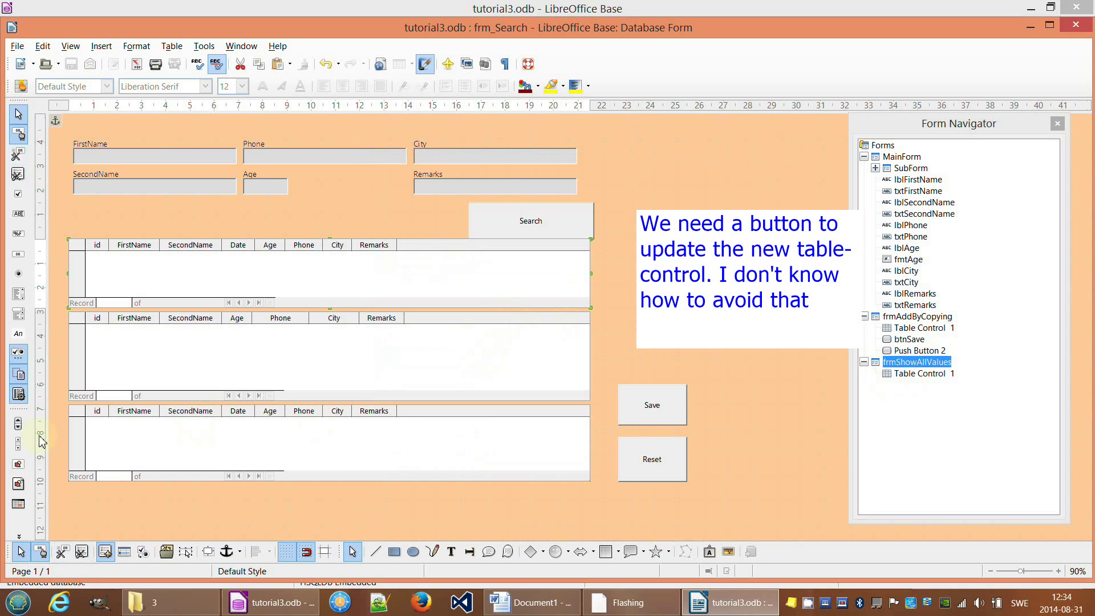
click(19, 254)
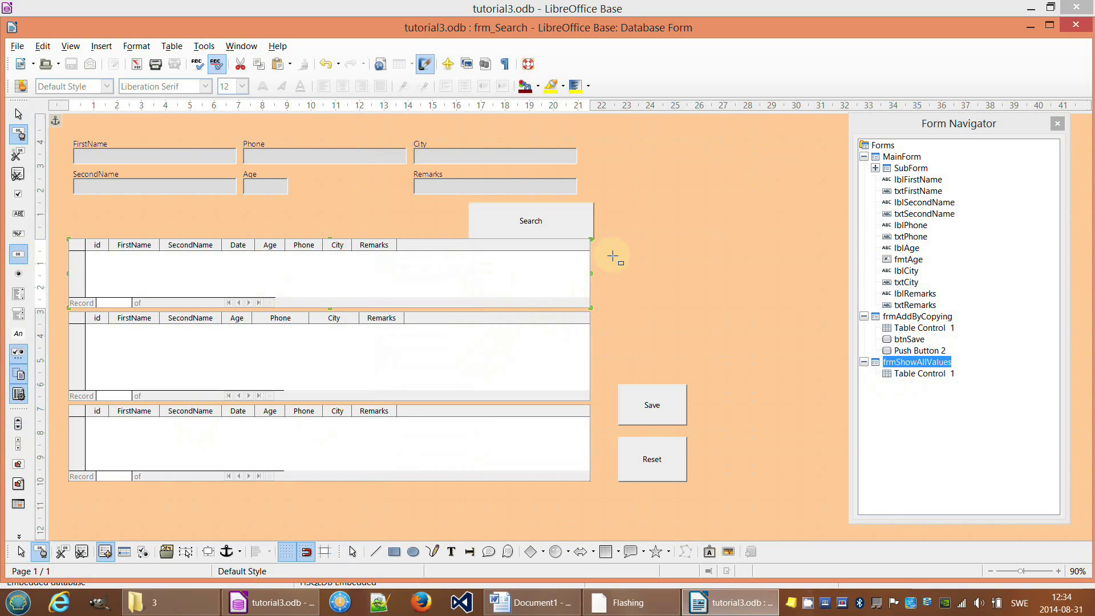
Draw a push button right of Search and set its action to Refresh form.
drag(608, 255, 659, 304)
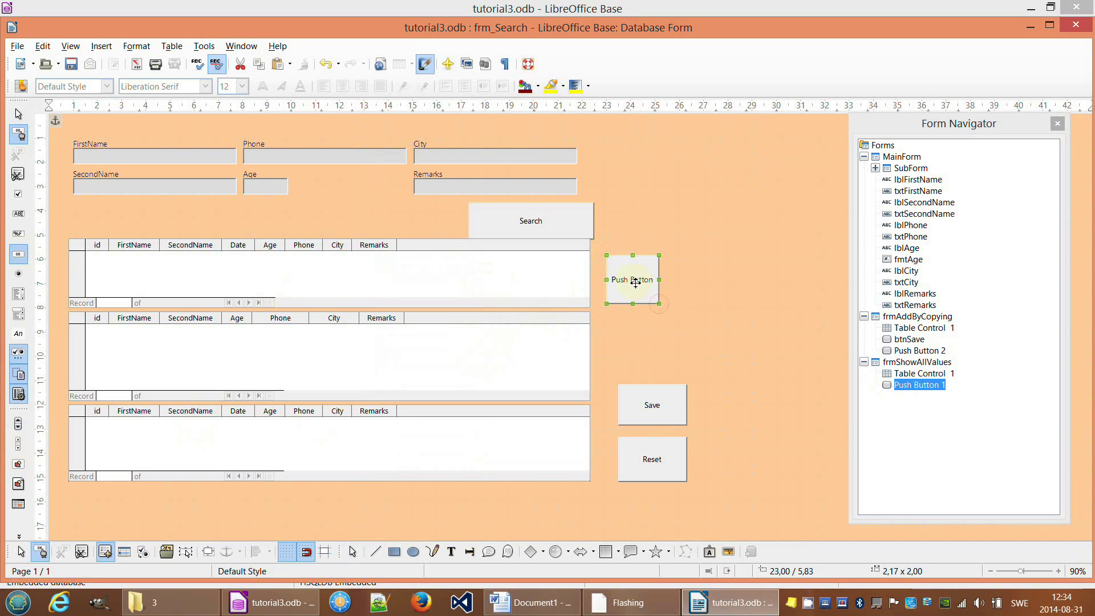
right_click(921, 387)
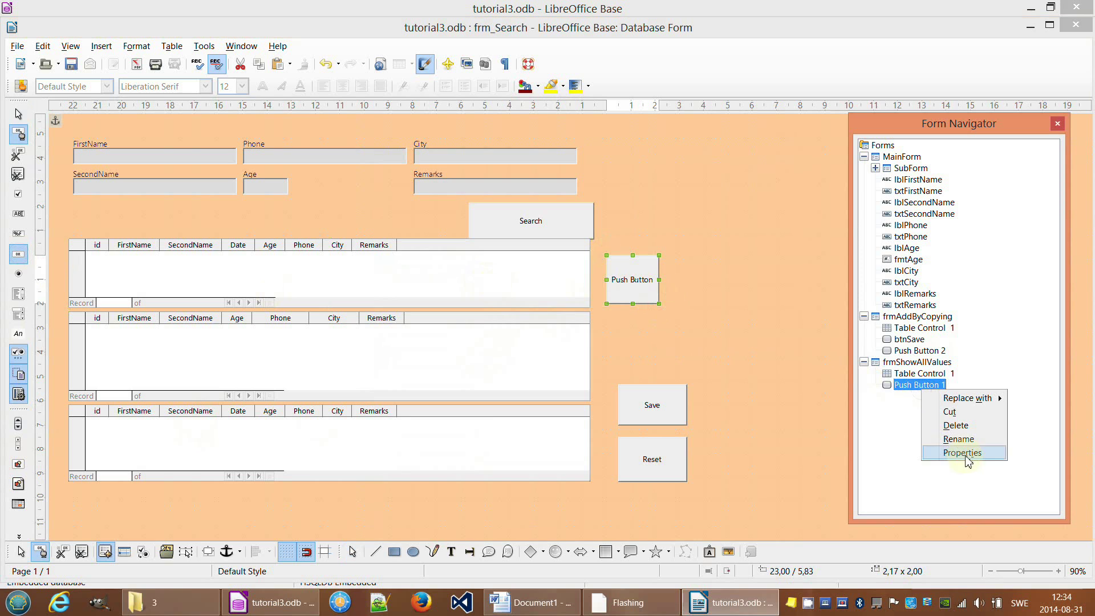
click(964, 454)
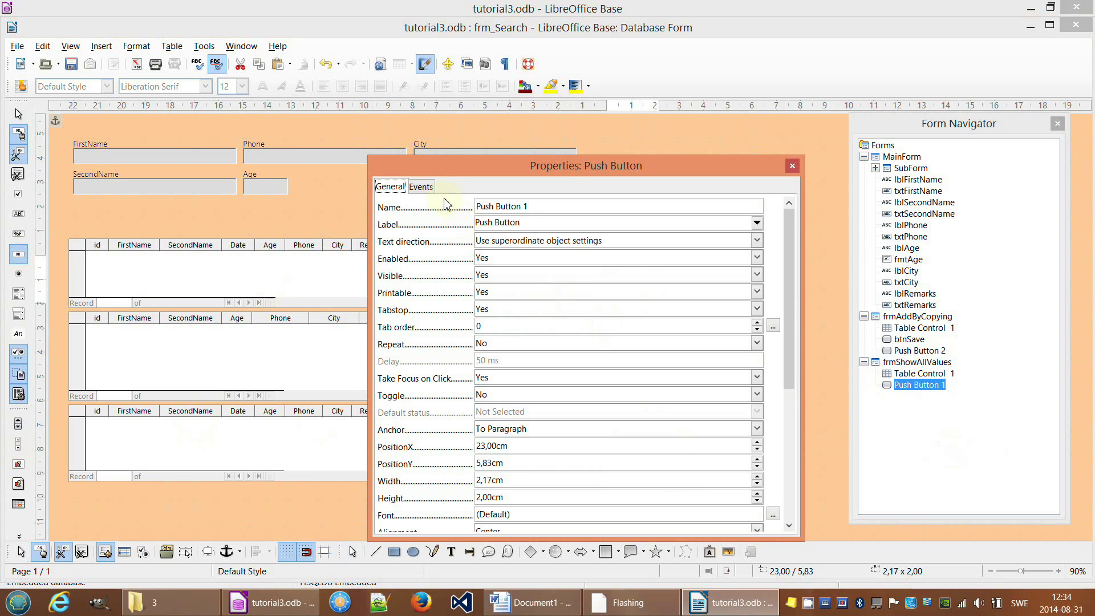
drag(789, 342, 790, 490)
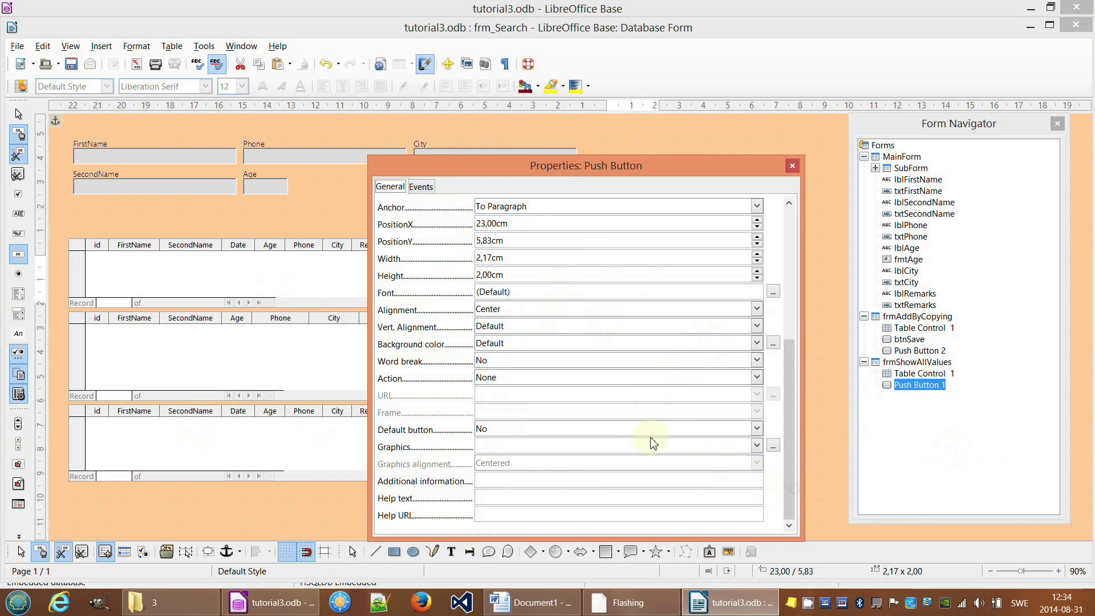
click(758, 429)
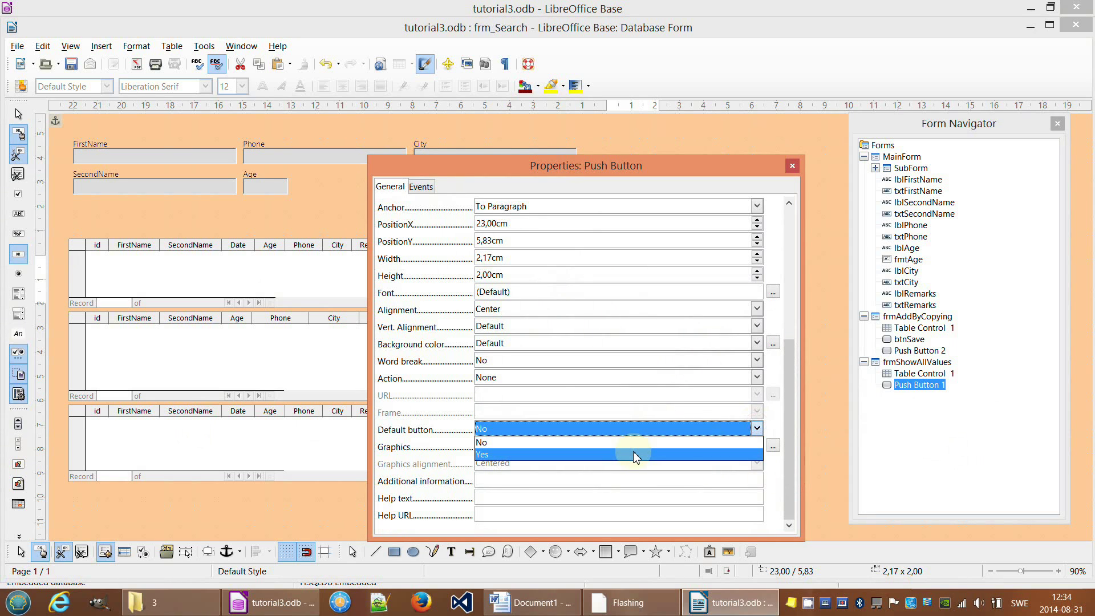
click(759, 379)
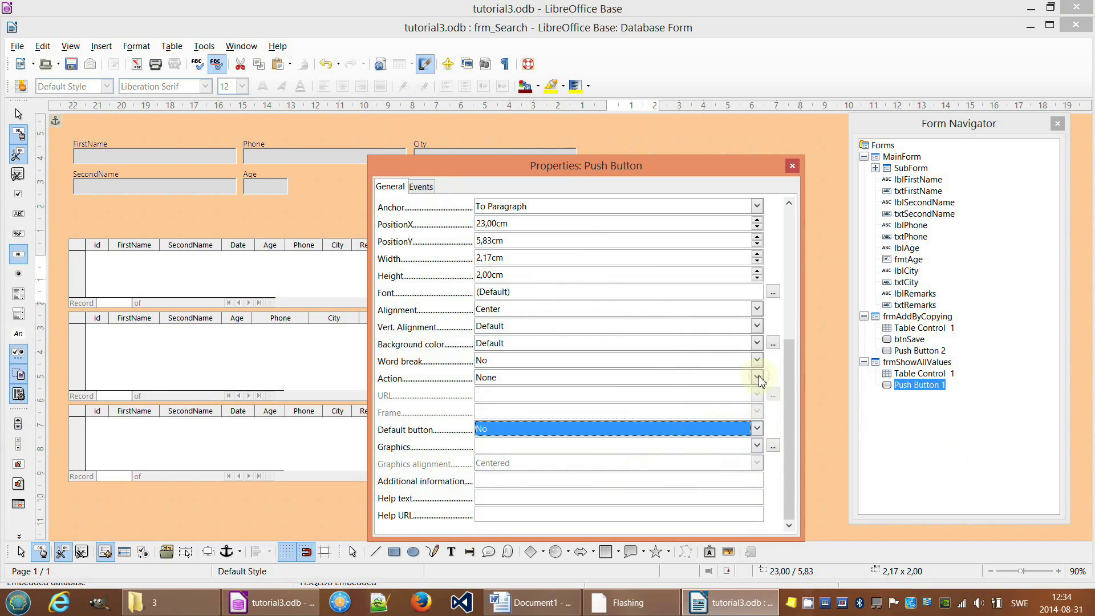
click(757, 377)
click(552, 528)
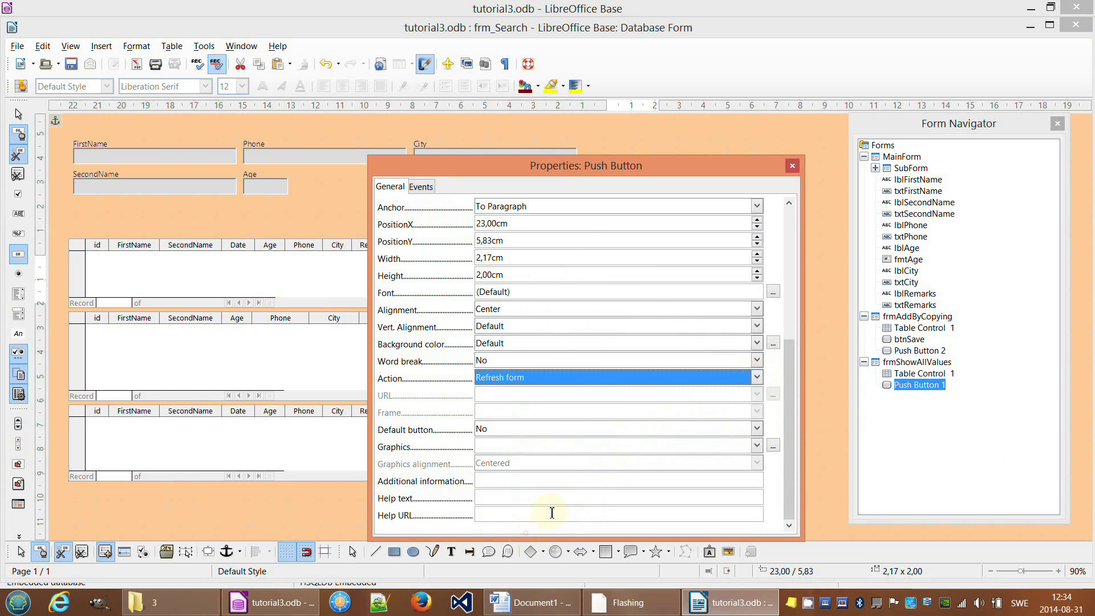
Label the button Refresh Form, name it btnRefresh, save the form, and leave design mode.
click(793, 223)
click(585, 223)
text(b)
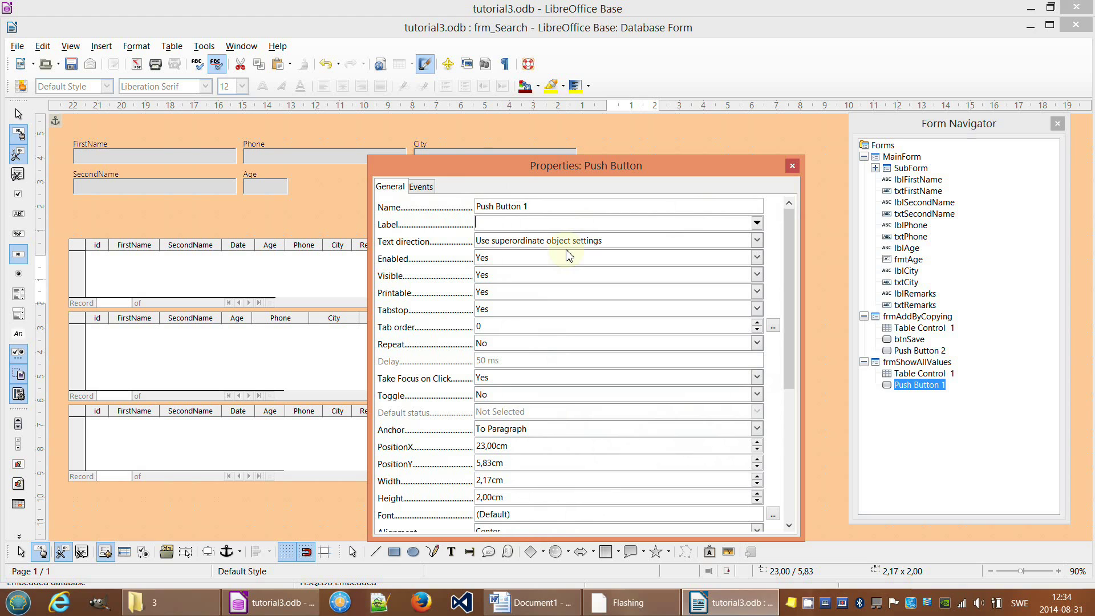
text(Refresh Form)
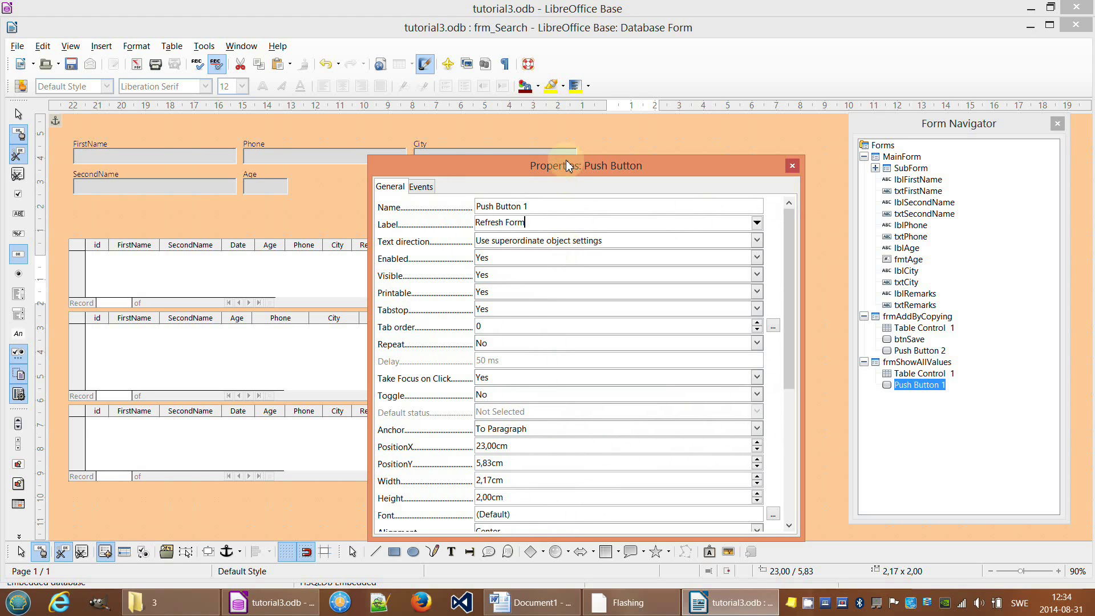
drag(536, 206, 408, 206)
text(btnRefresh)
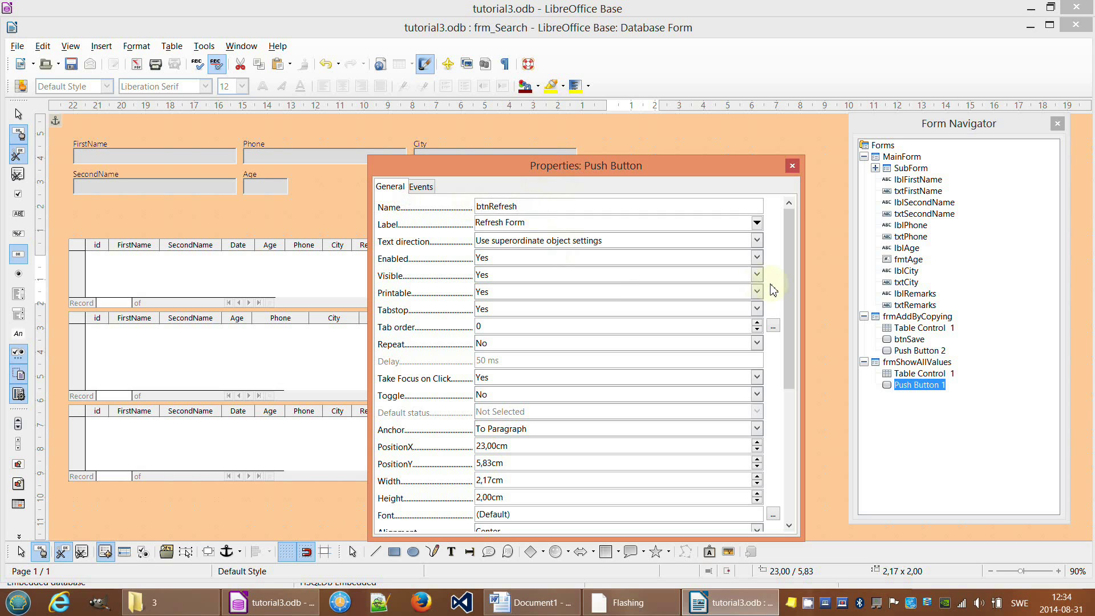
click(71, 64)
click(40, 551)
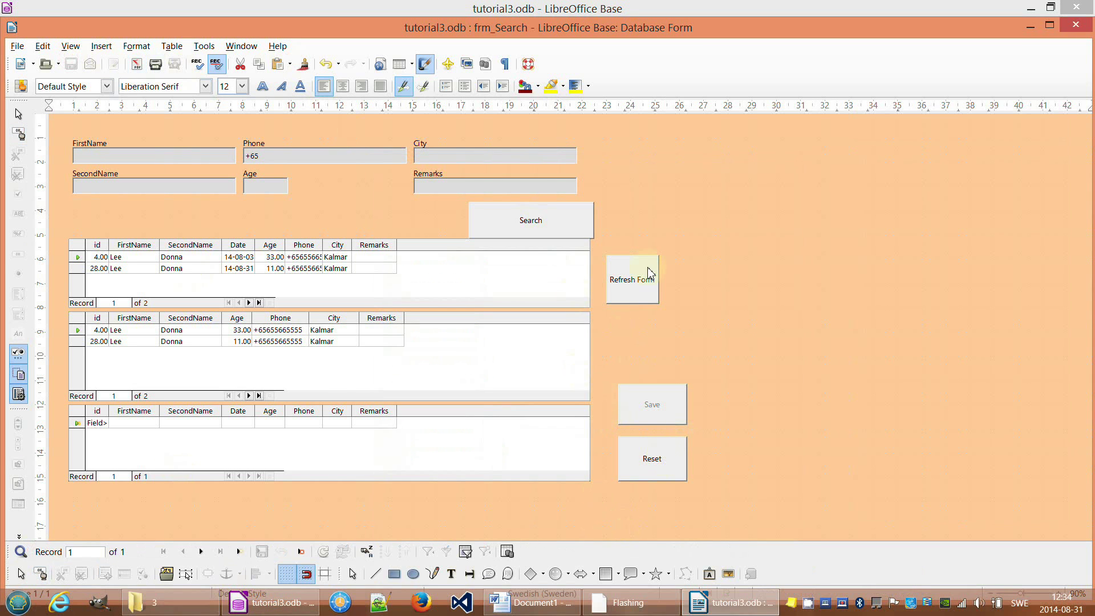
Clear the +65 Phone criterion, search, and refresh so both grids list all 7 records.
click(654, 281)
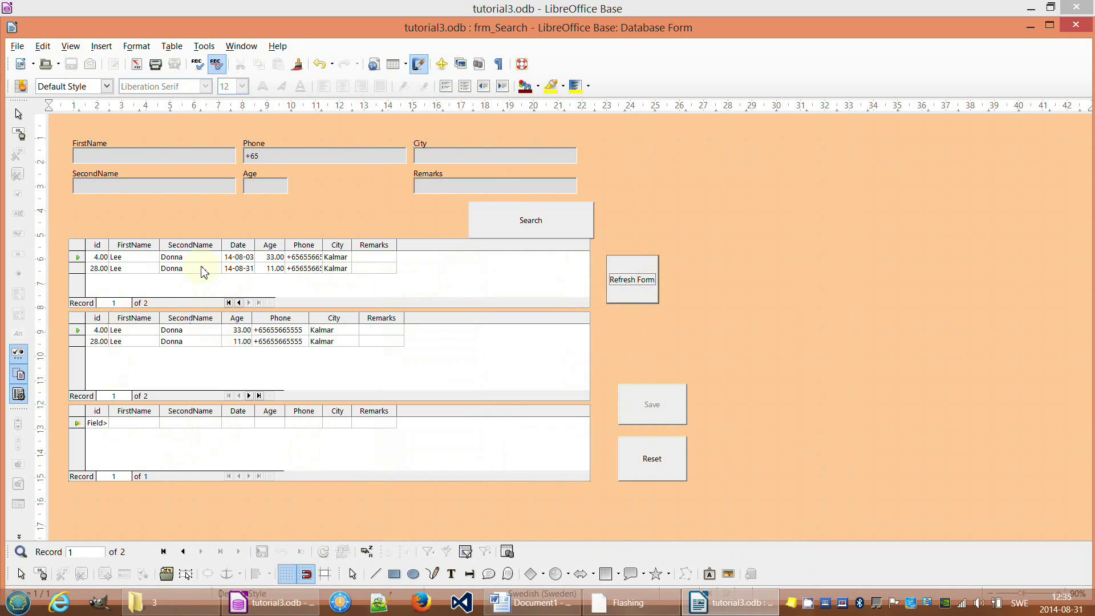
drag(300, 155, 240, 155)
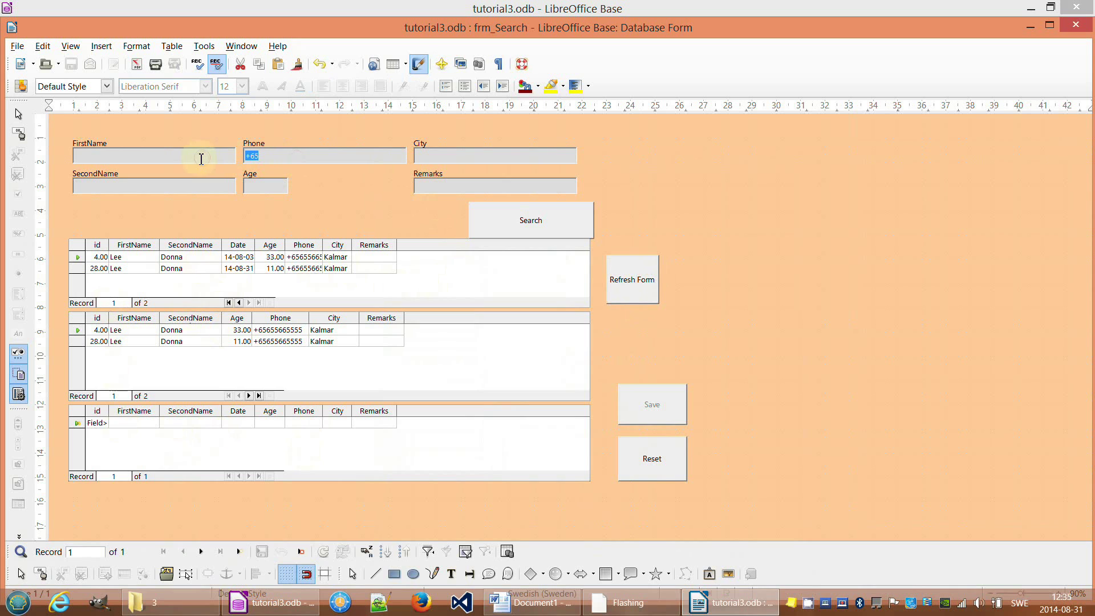
key(BackSpace)
click(528, 226)
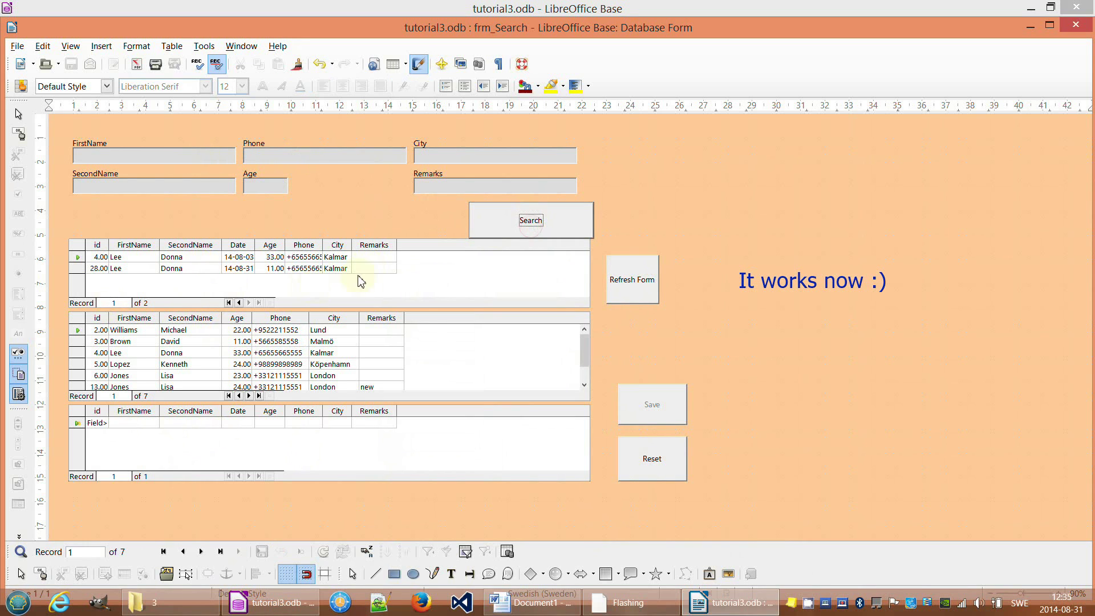
click(638, 292)
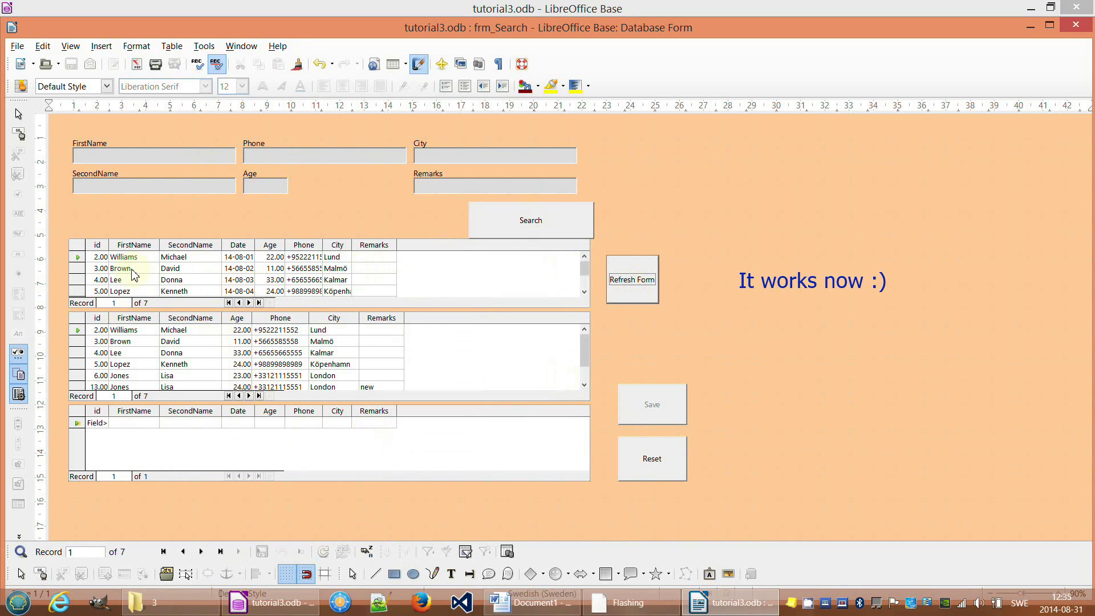
Copy Brown's record into the third grid, set its Age to 44, and widen the Phone column.
click(121, 343)
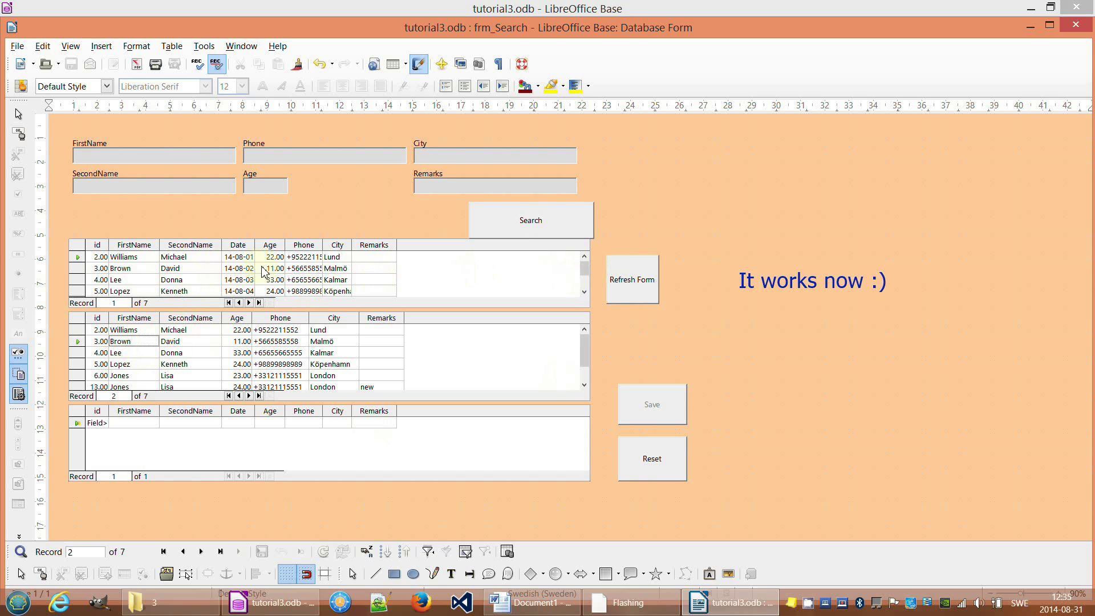
click(78, 341)
drag(77, 341, 82, 432)
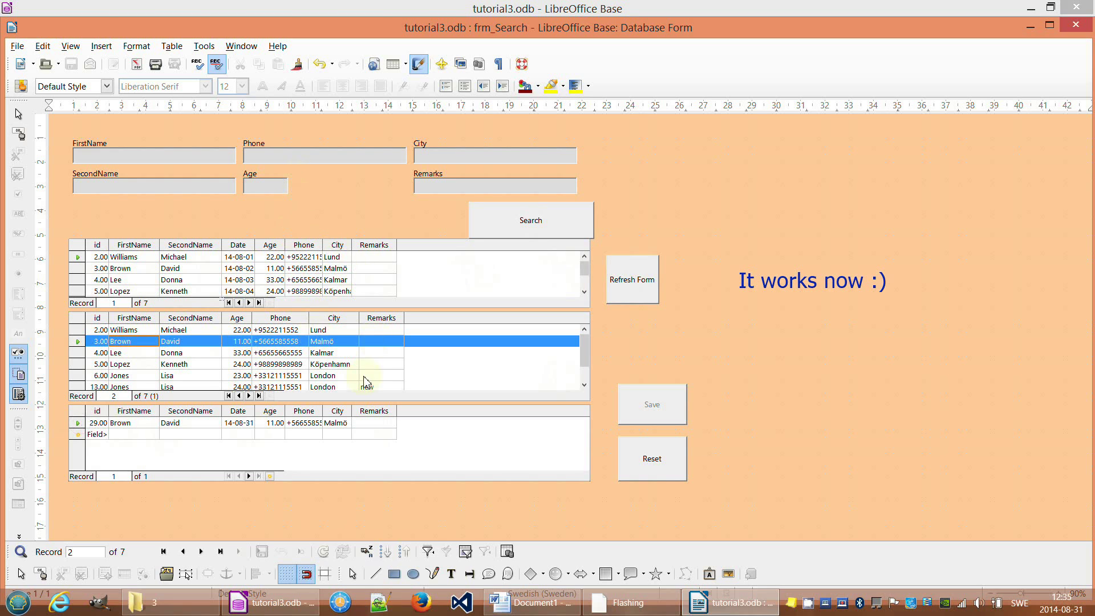
click(273, 424)
text(13)
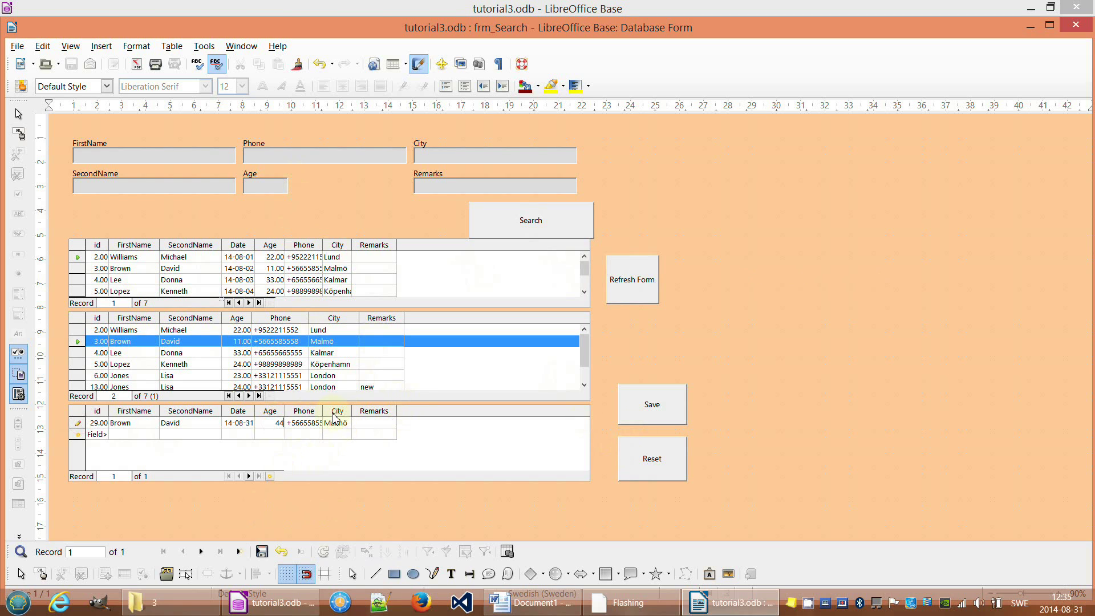
mouse_move(323, 412)
mouse_down()
mouse_move(348, 410)
mouse_move(306, 422)
mouse_up()
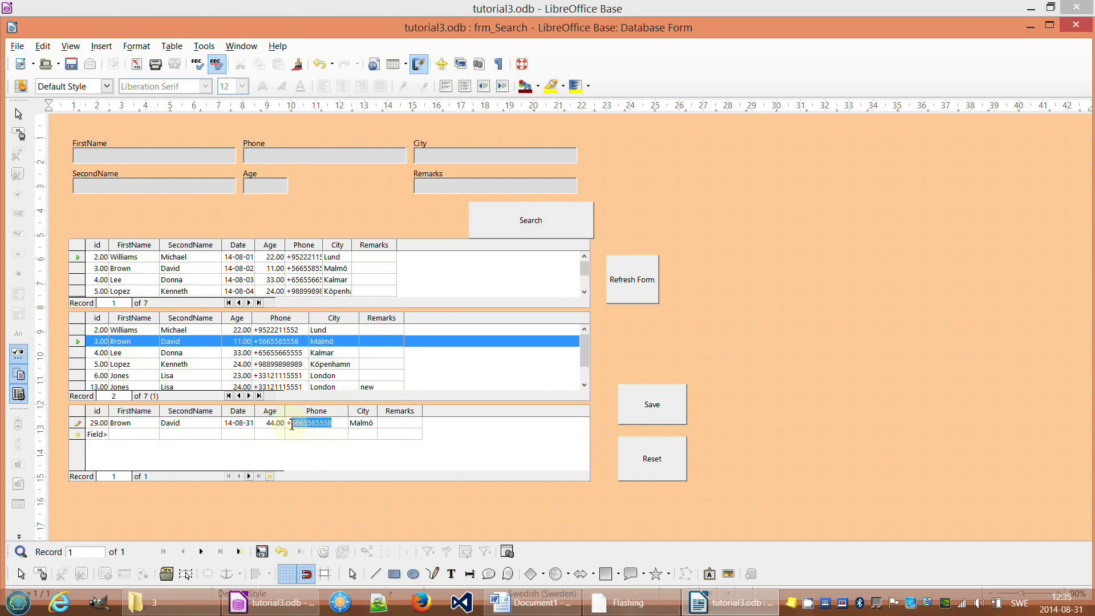